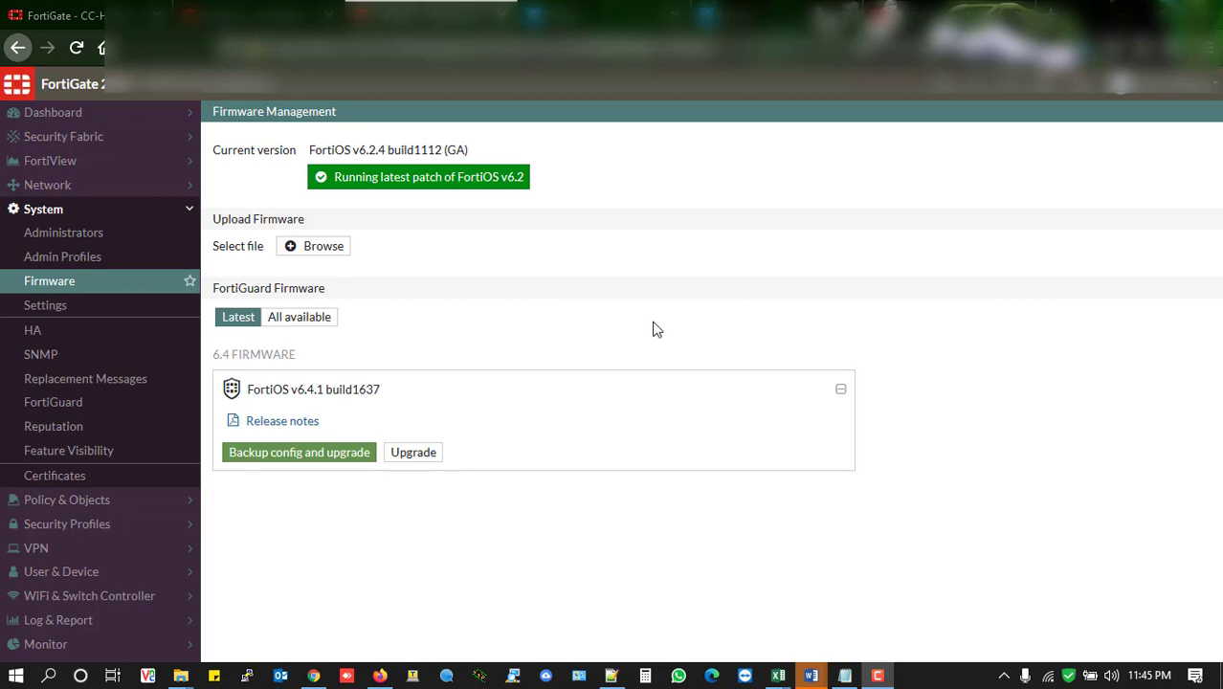
Check the Firmware Management pages of both FortiGate units, and switch to the FortiGate showing its WiFi dashboard
click(241, 13)
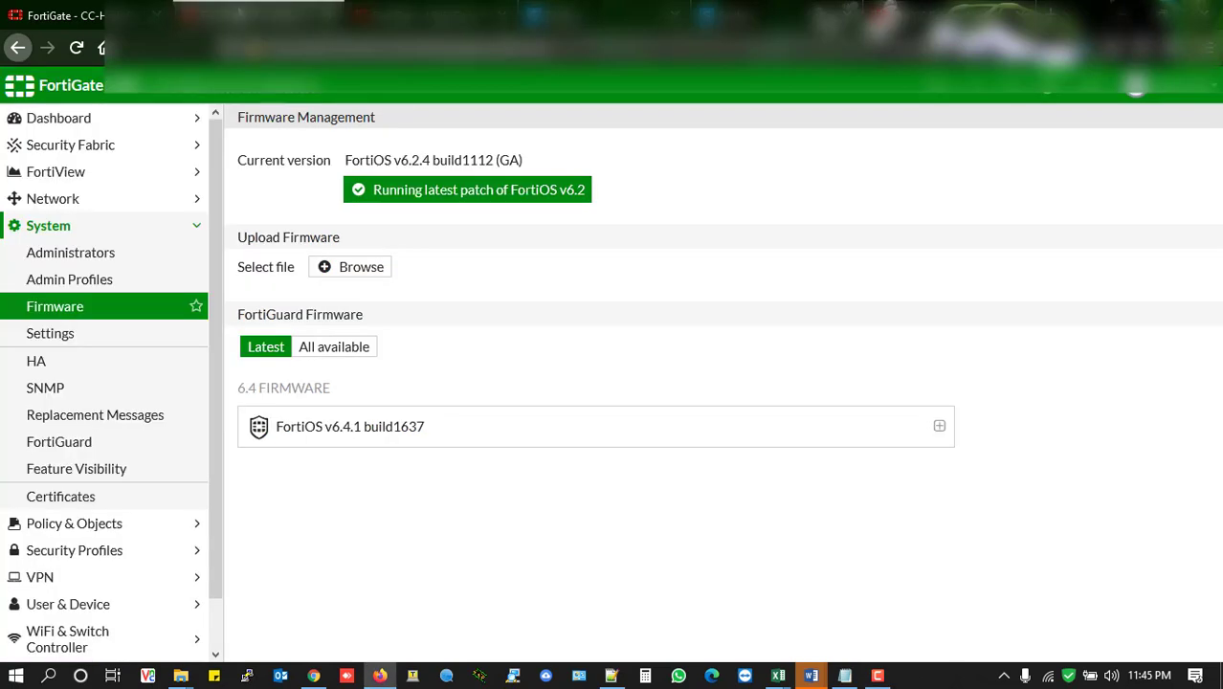
click(408, 8)
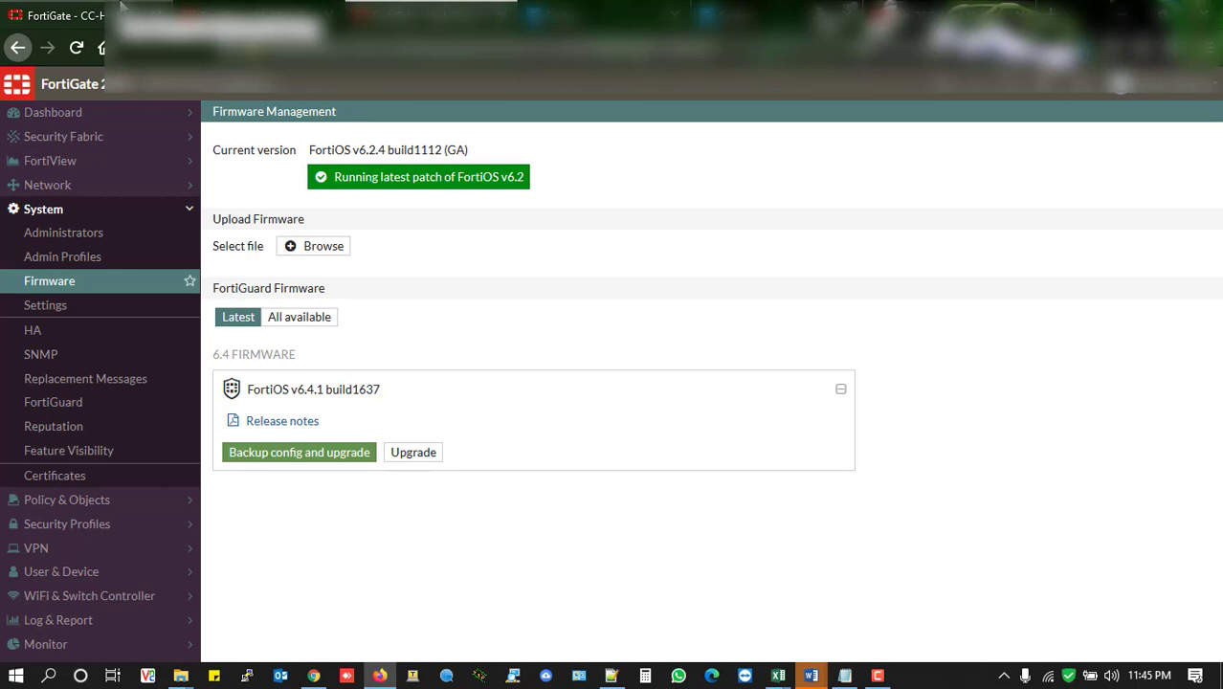
click(78, 10)
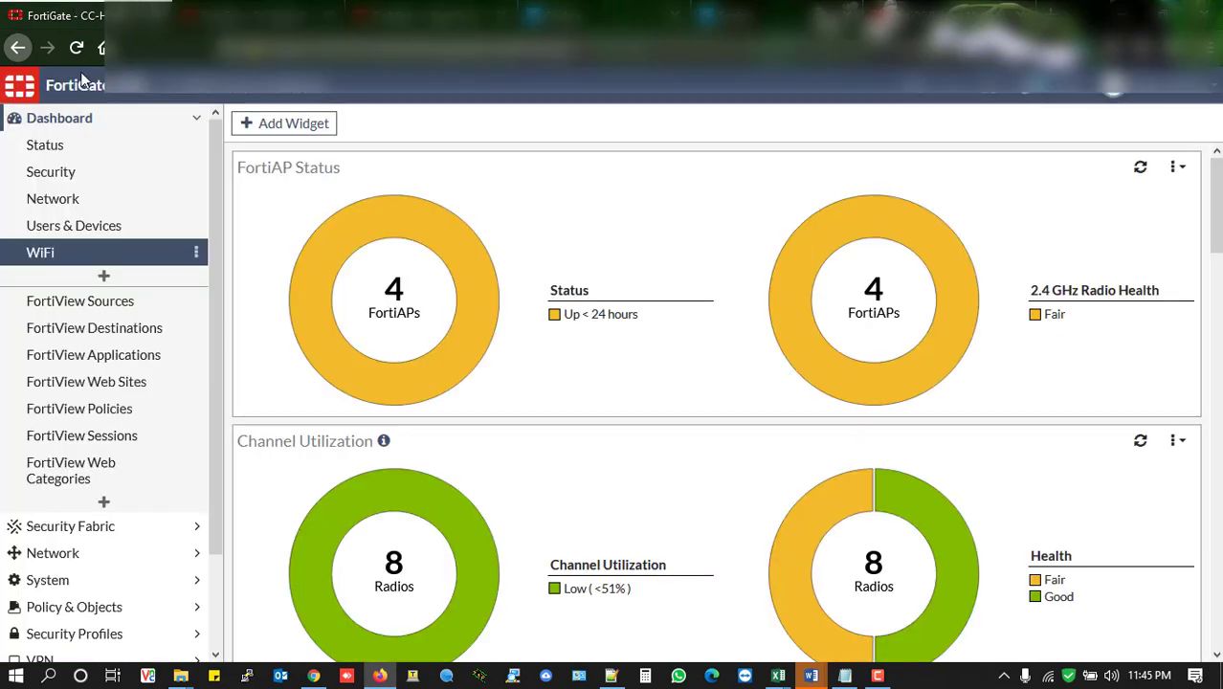
Examine the WiFi dashboard widgets, from FortiAP Status and Channel Utilization through Rogue APs, Historical Clients, Interfering SSIDs and Login Failures
mouse_move(597, 287)
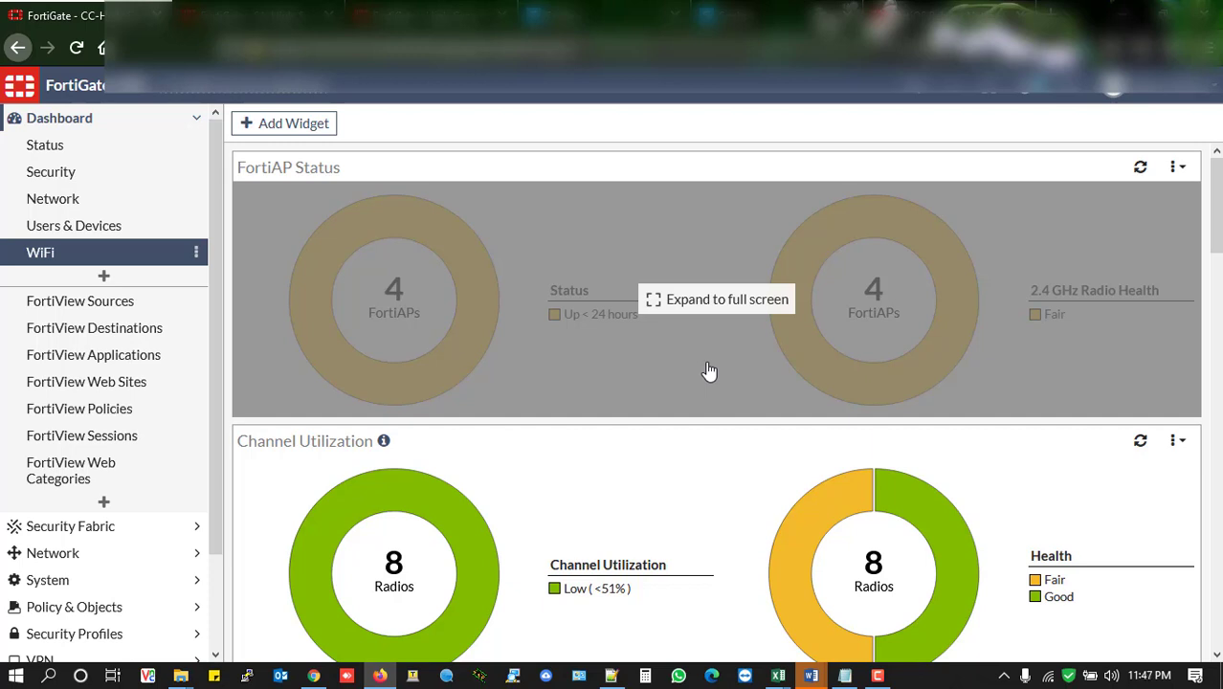
scroll(579, 366, down, 3)
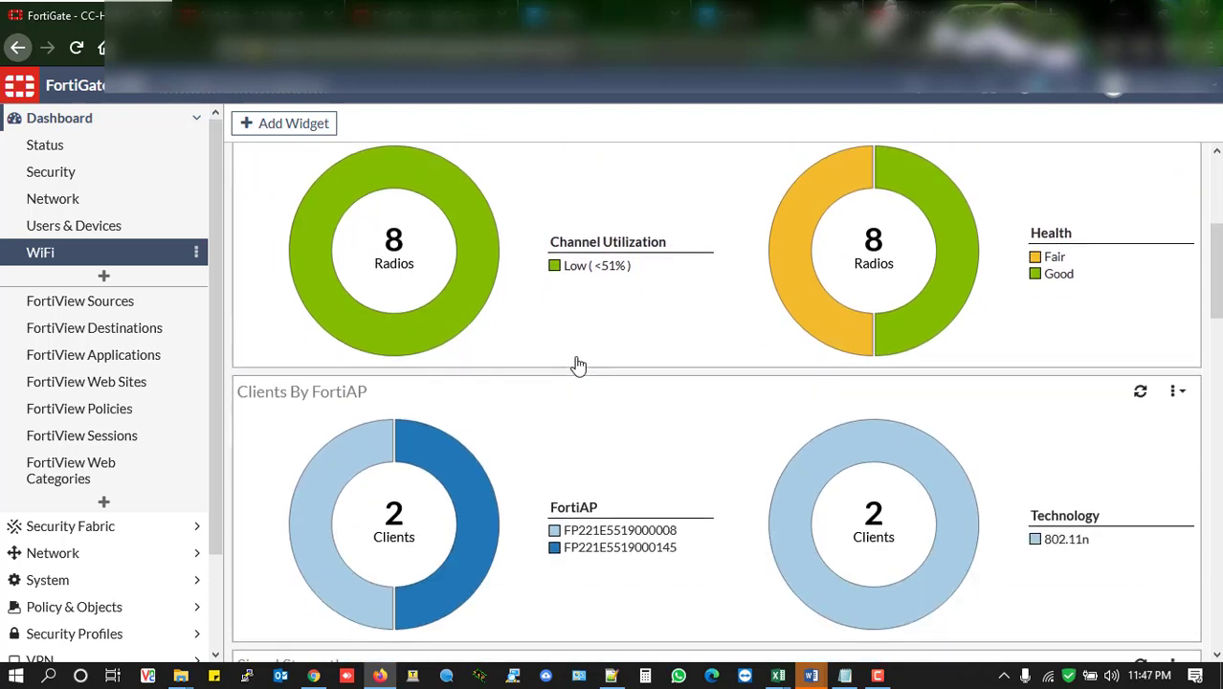
scroll(579, 366, down, 6)
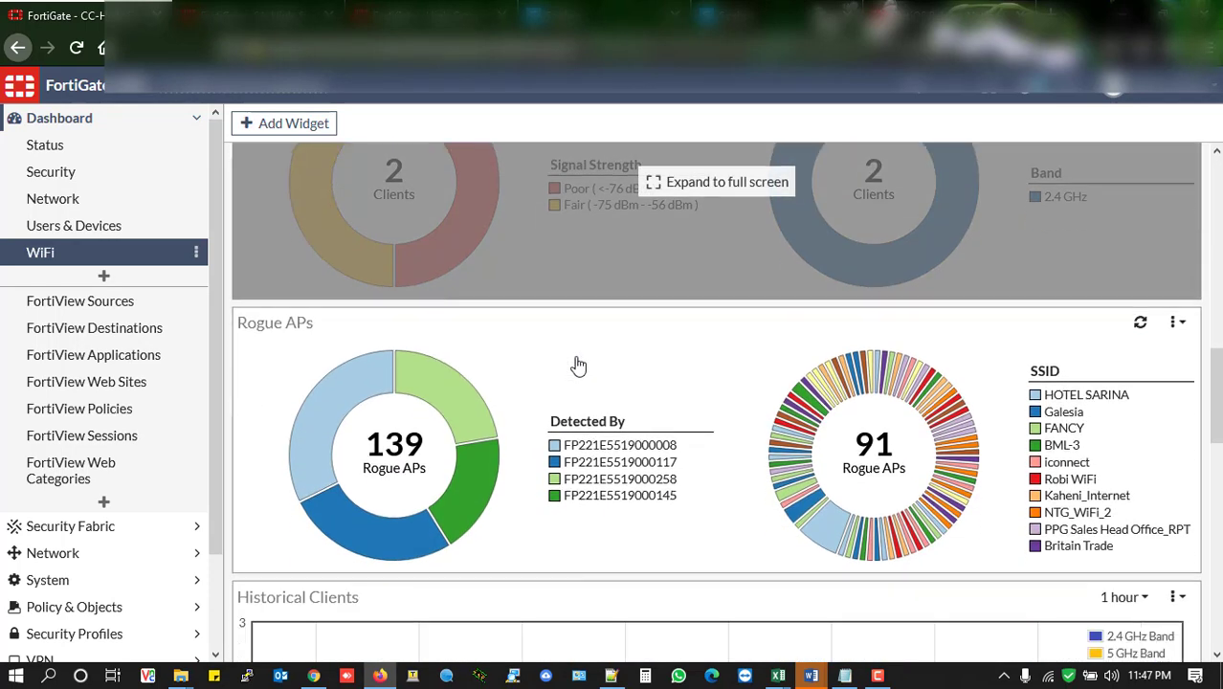
scroll(579, 366, down, 3)
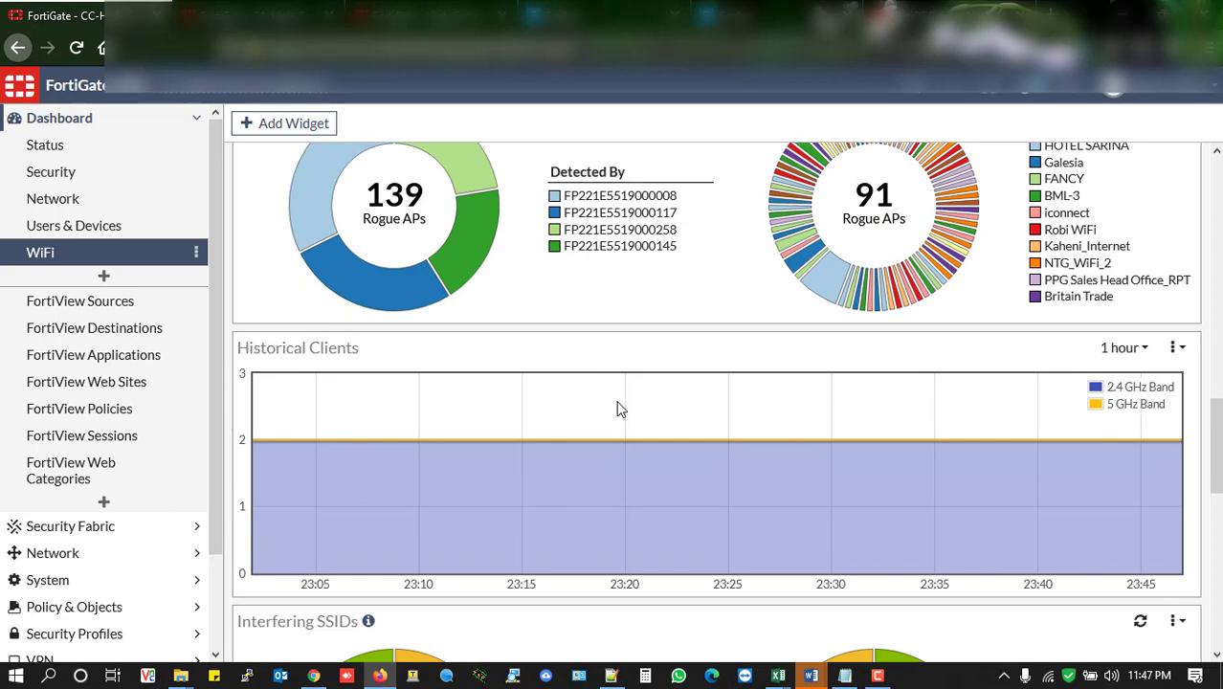
scroll(715, 320, down, 5)
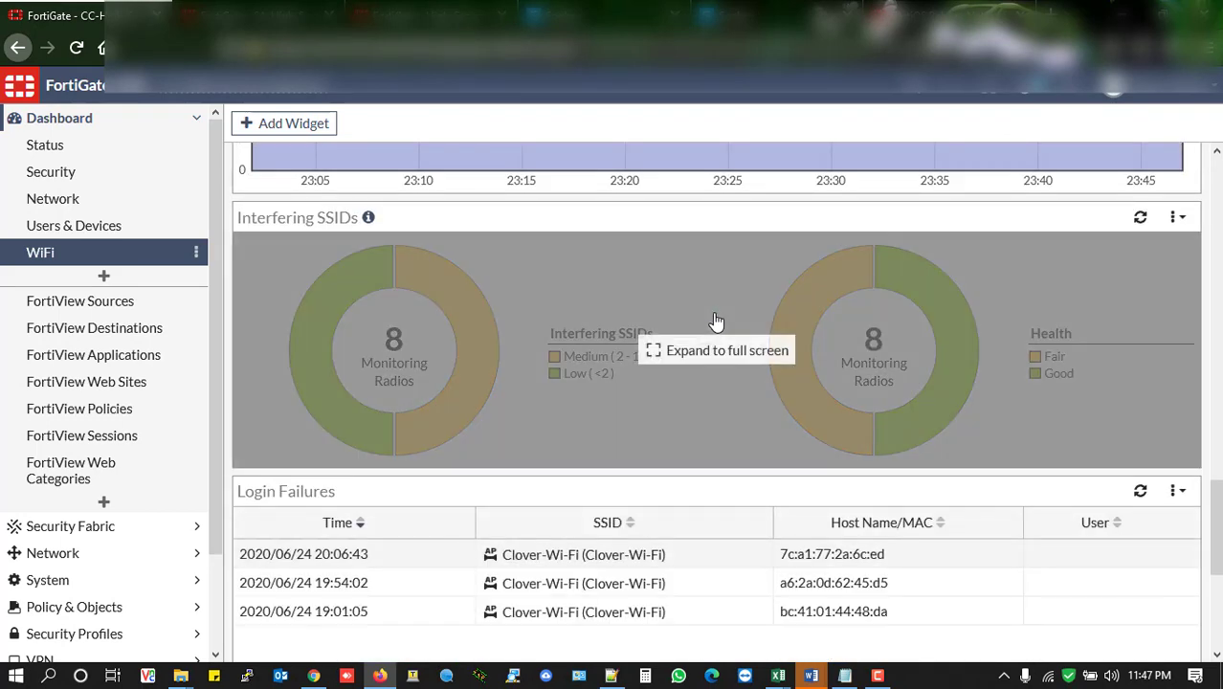
scroll(716, 320, down, 4)
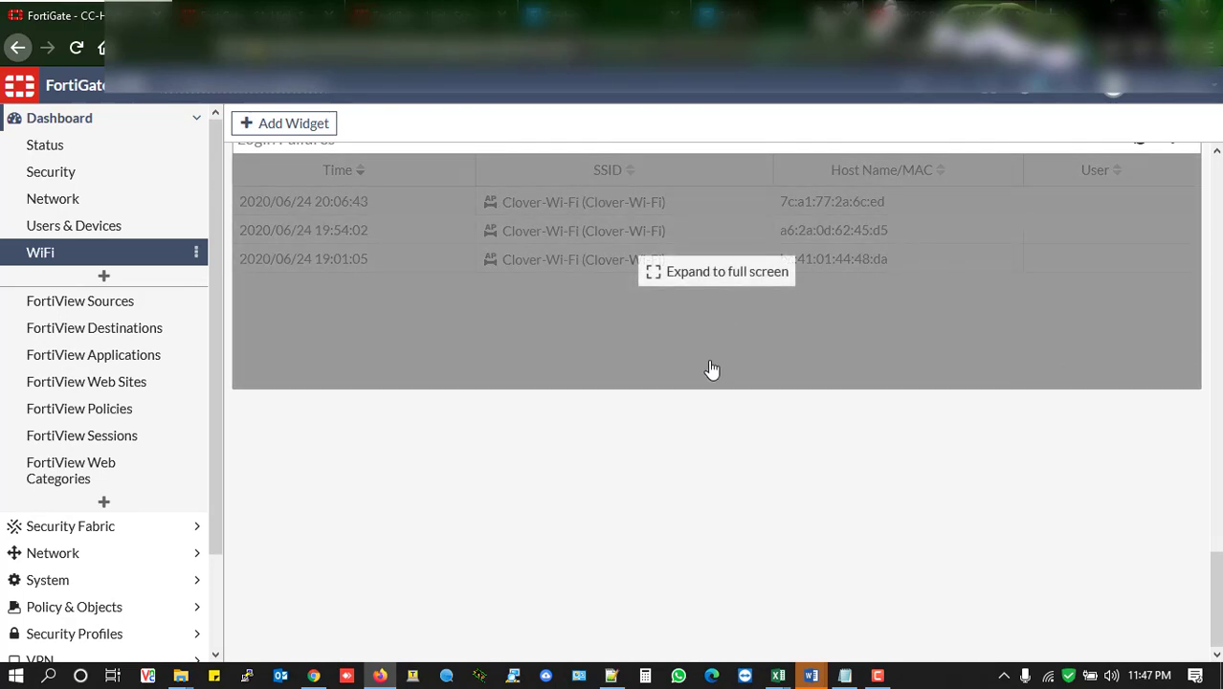
scroll(710, 345, up, 3)
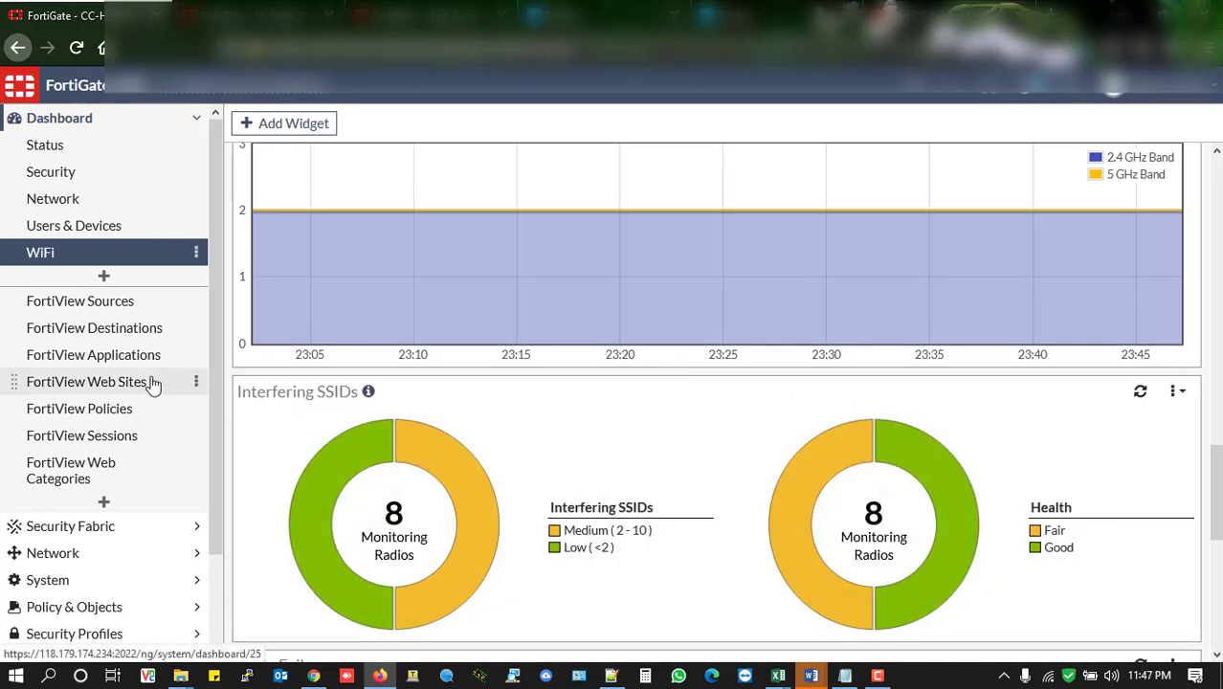
scroll(153, 384, down, 1)
scroll(154, 384, up, 1)
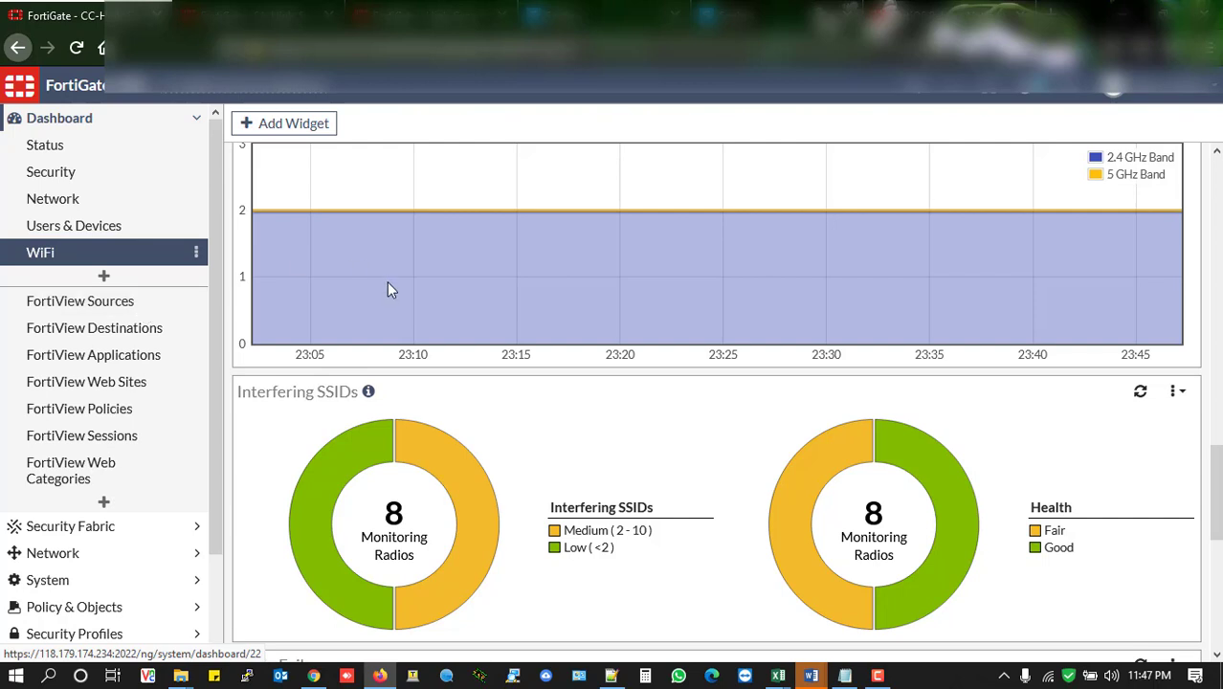
scroll(489, 356, down, 5)
scroll(491, 355, up, 15)
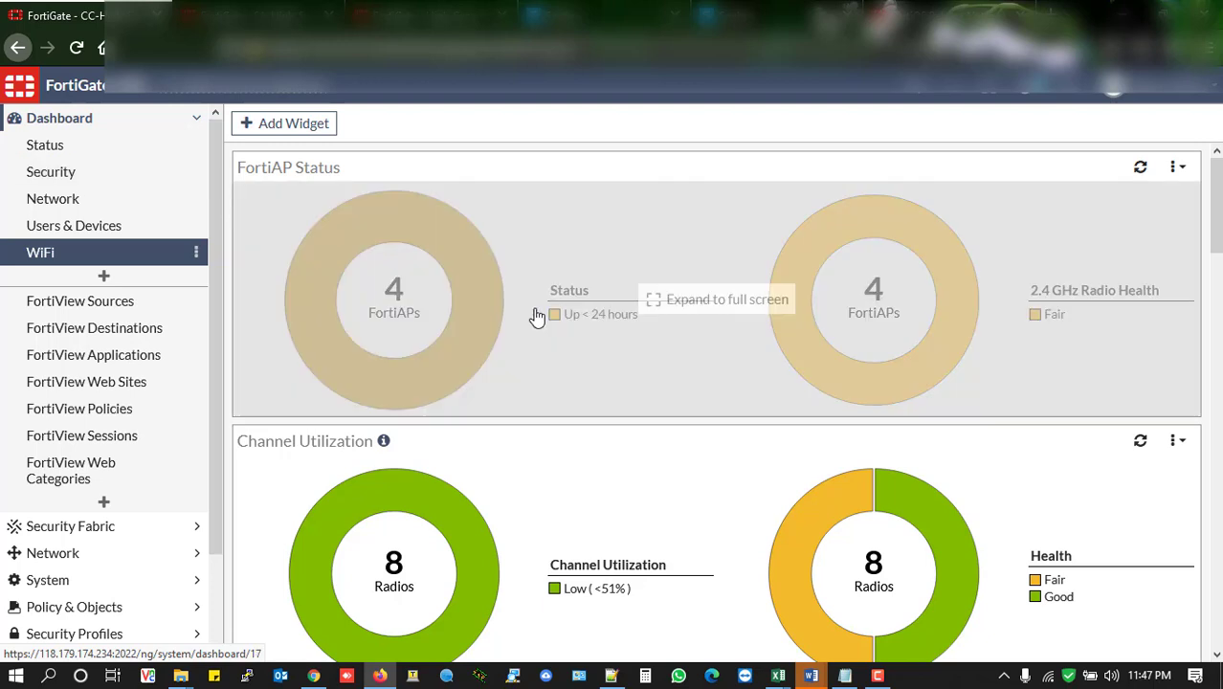
scroll(542, 308, down, 5)
scroll(544, 303, up, 10)
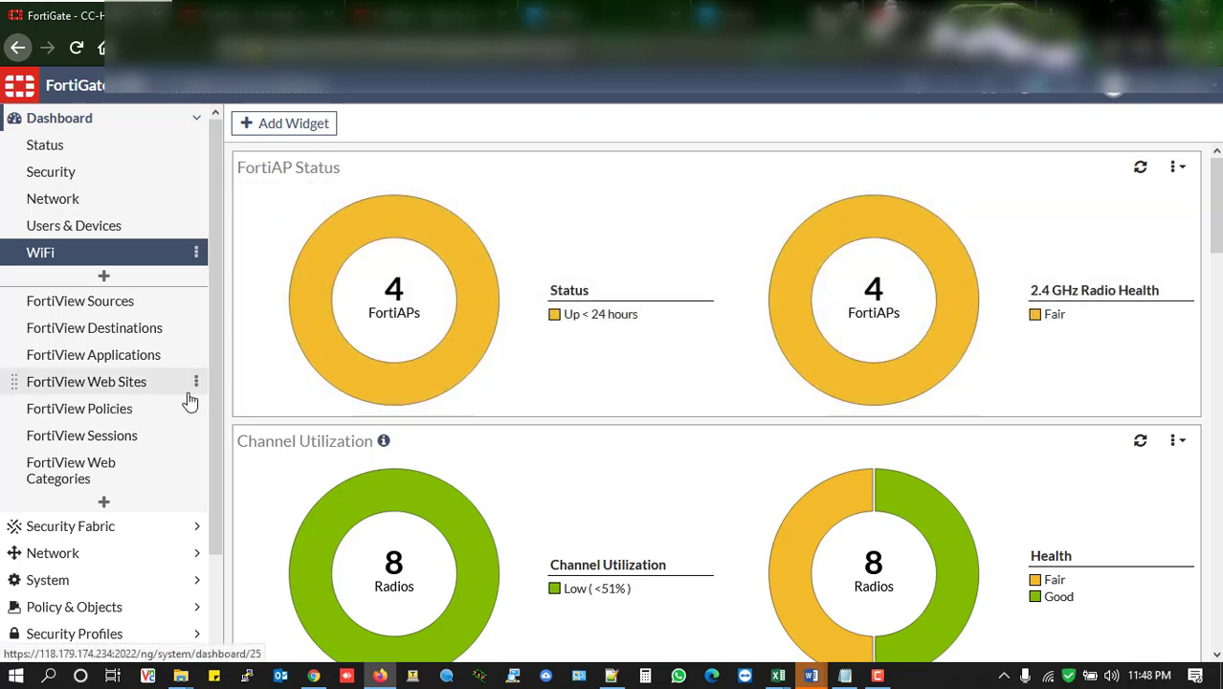
View the Security Fabric section's entries in the FortiGate navigation, such as Physical Topology, Logical Topology and Fabric Connectors
scroll(143, 471, down, 2)
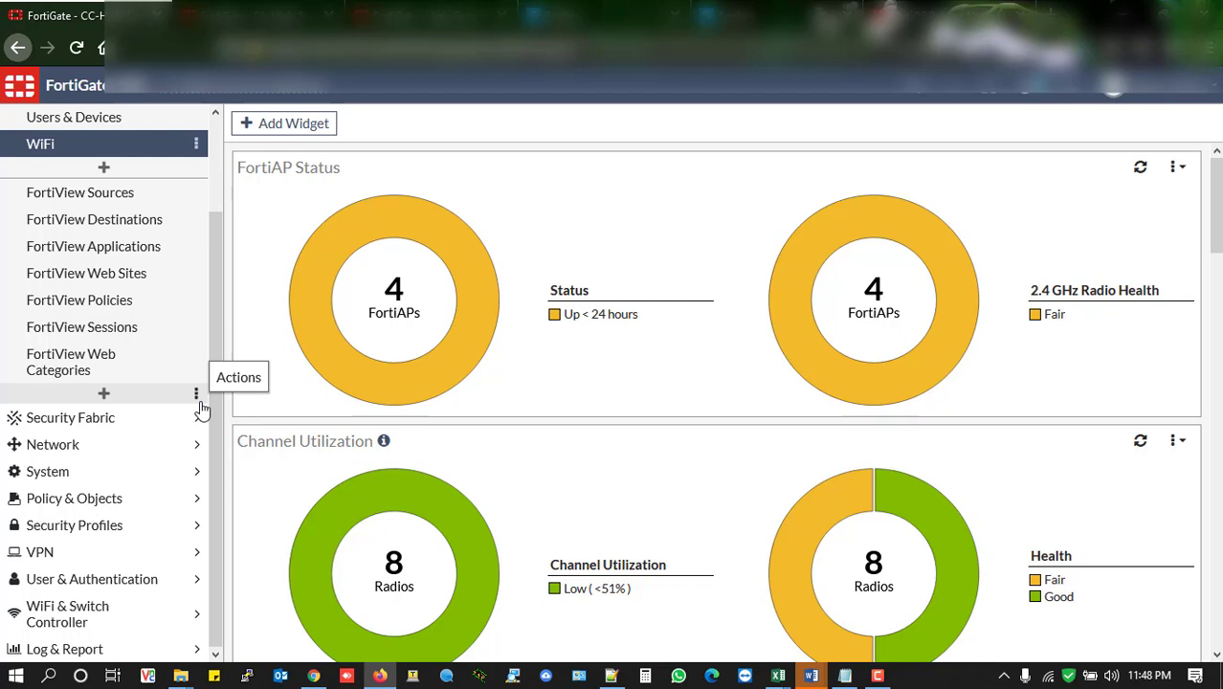
click(144, 418)
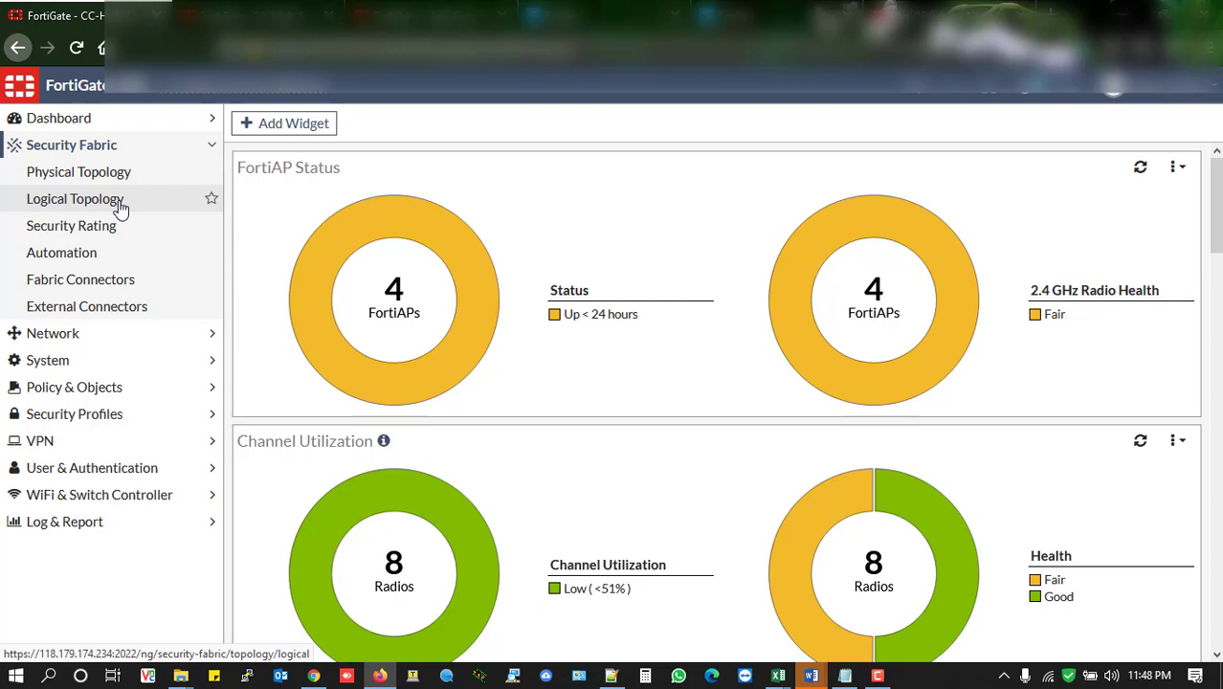
click(195, 155)
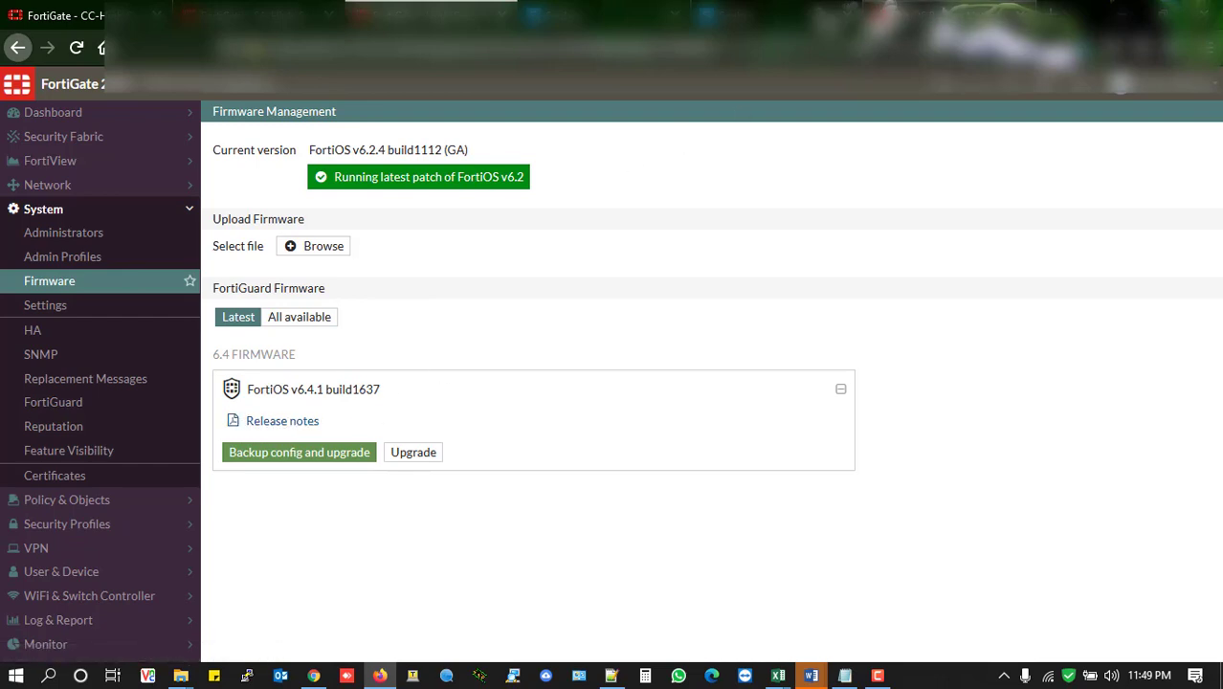
Switch to the FortiOS 6.4.1 release notes, accept the cookie notice and review the list of supported models
click(939, 10)
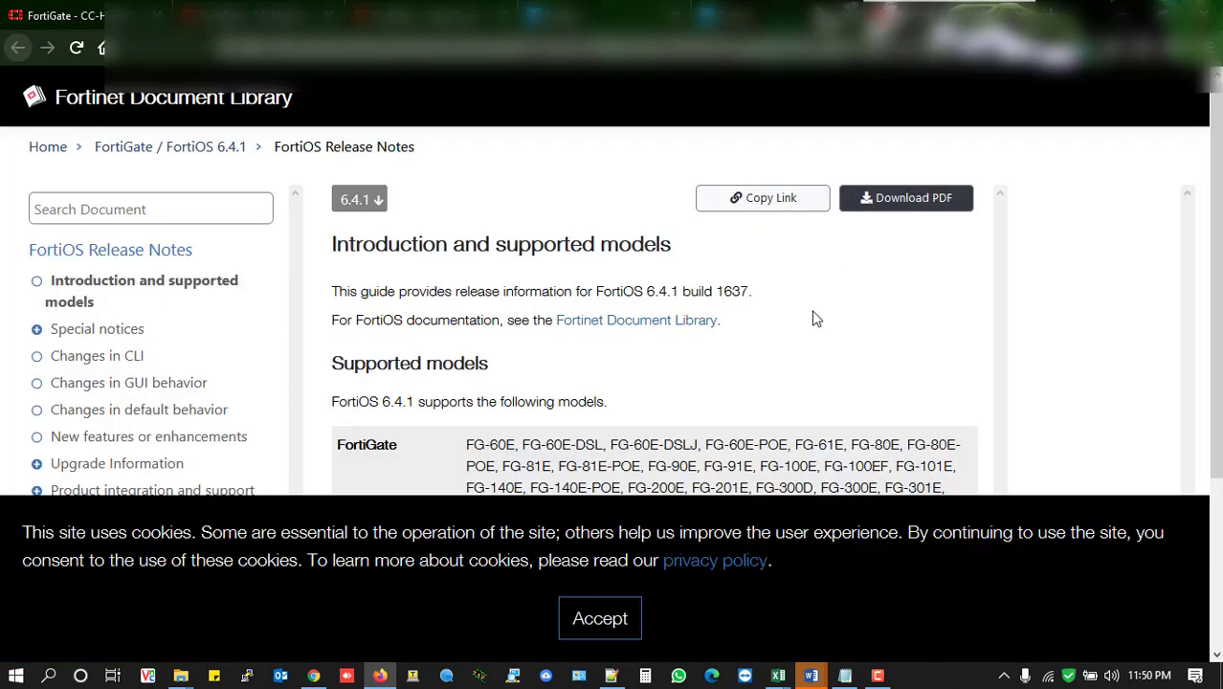
click(583, 617)
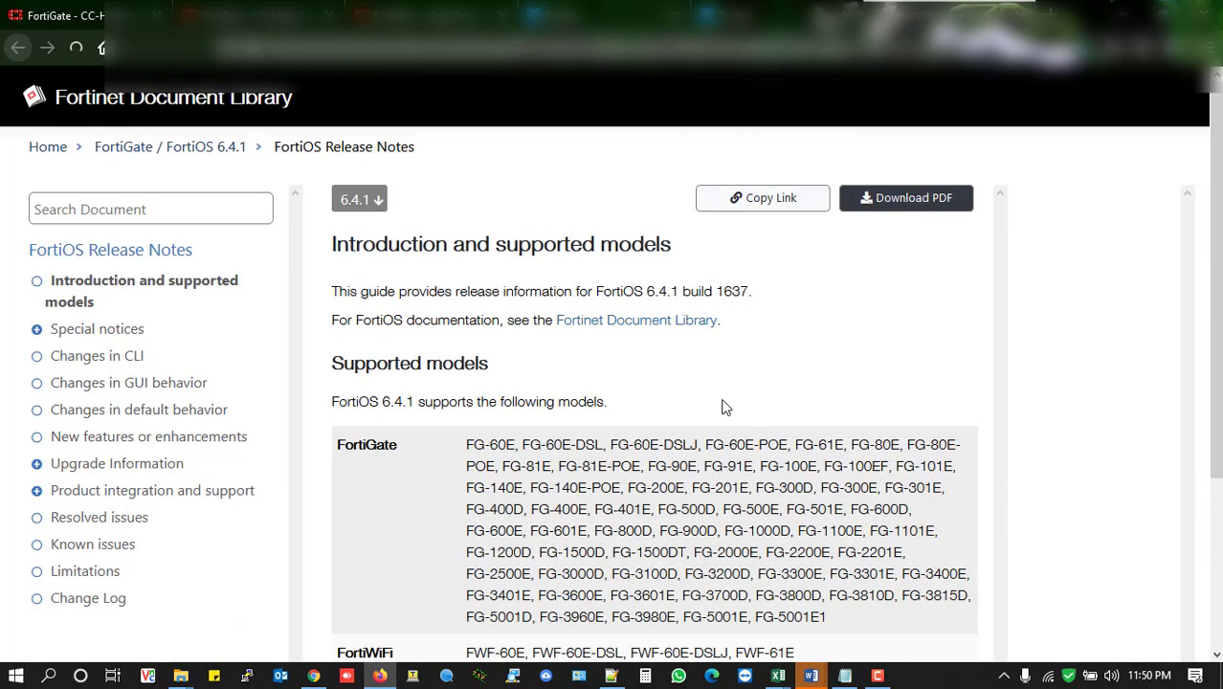
scroll(725, 407, down, 3)
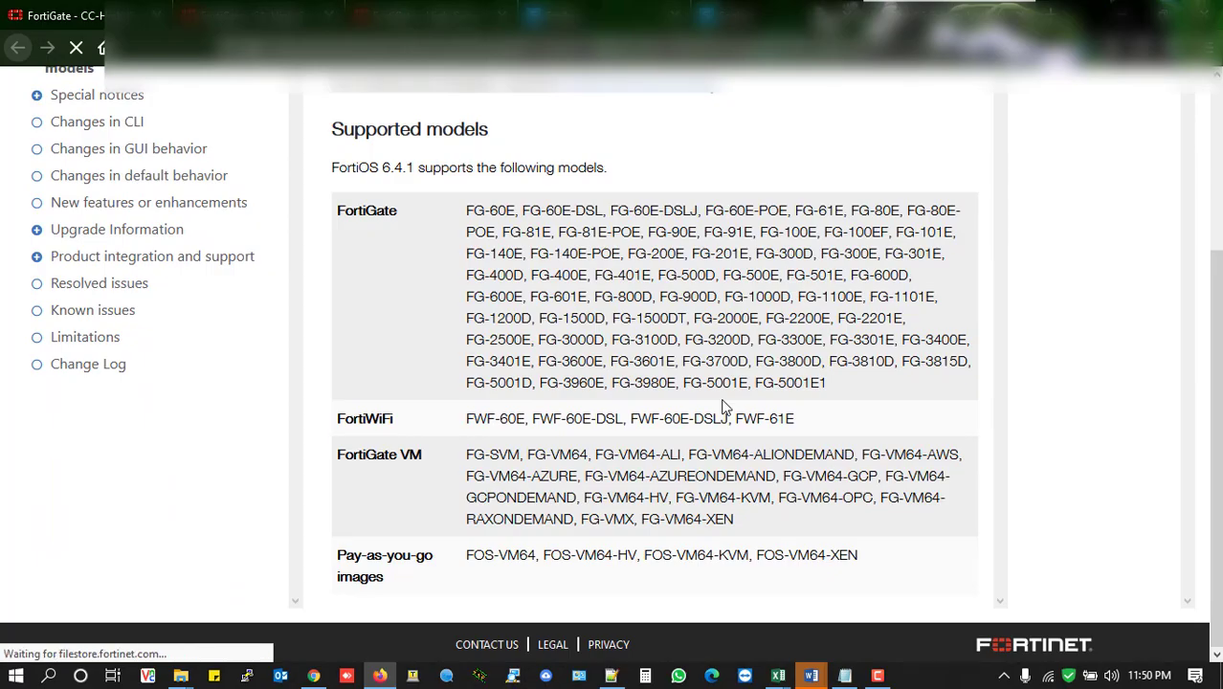
scroll(725, 316, up, 3)
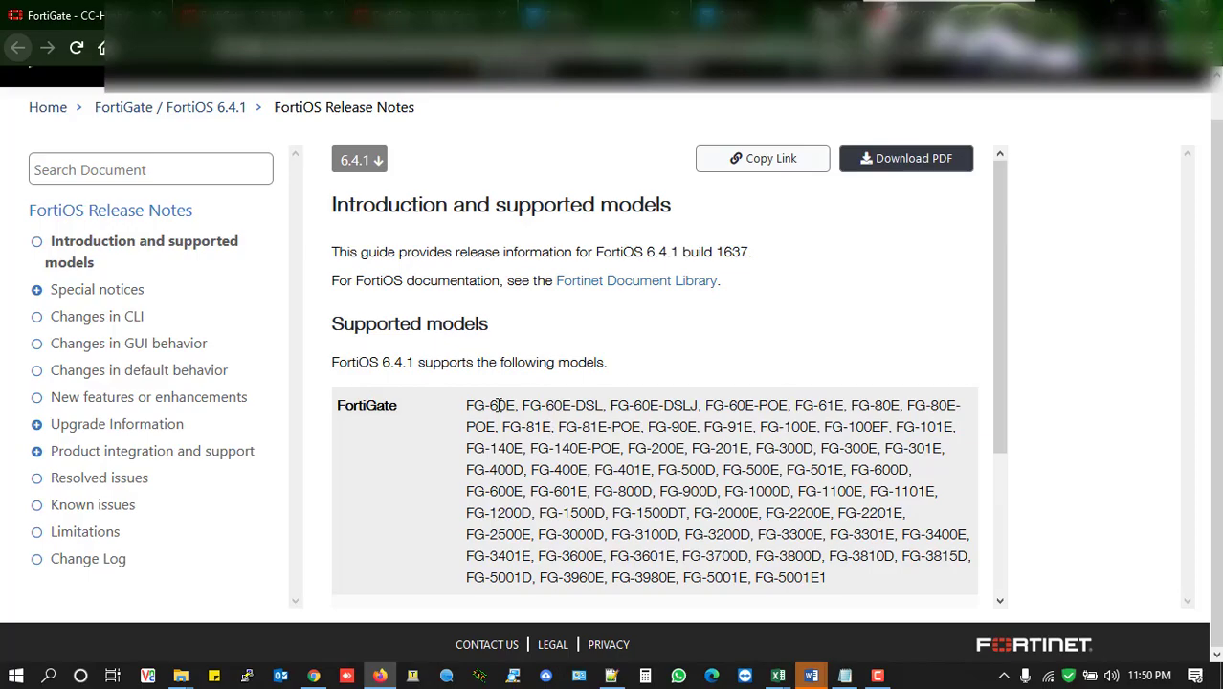
scroll(498, 405, down, 1)
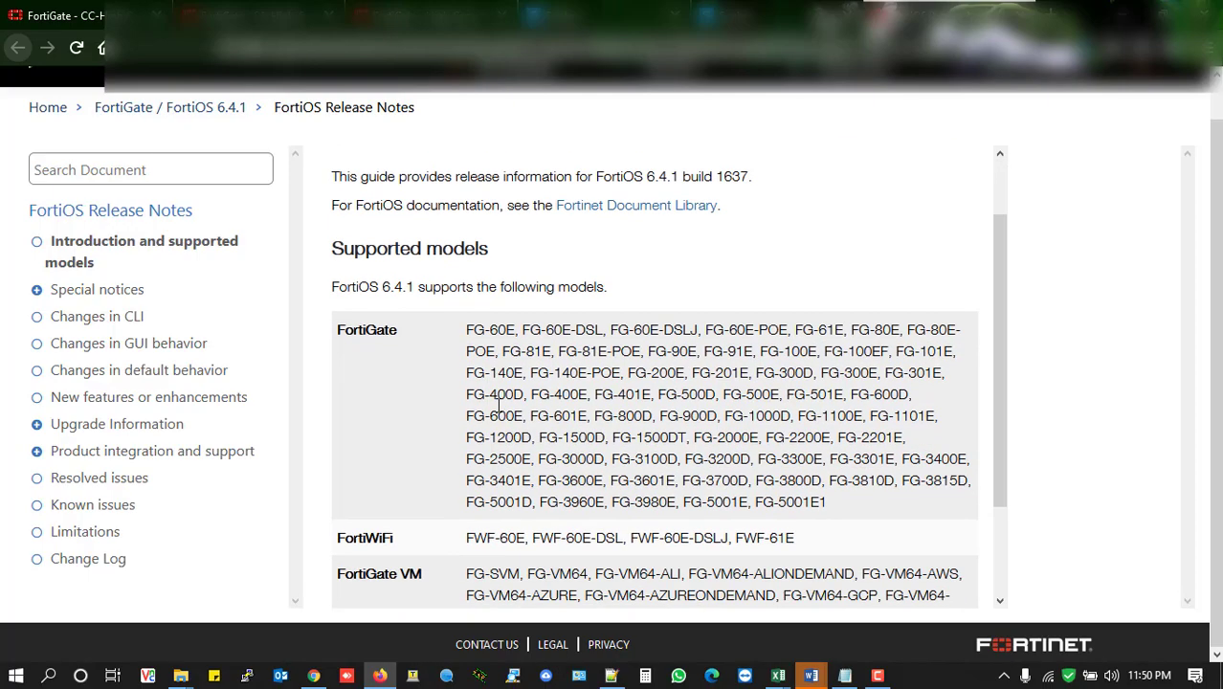
scroll(582, 390, down, 2)
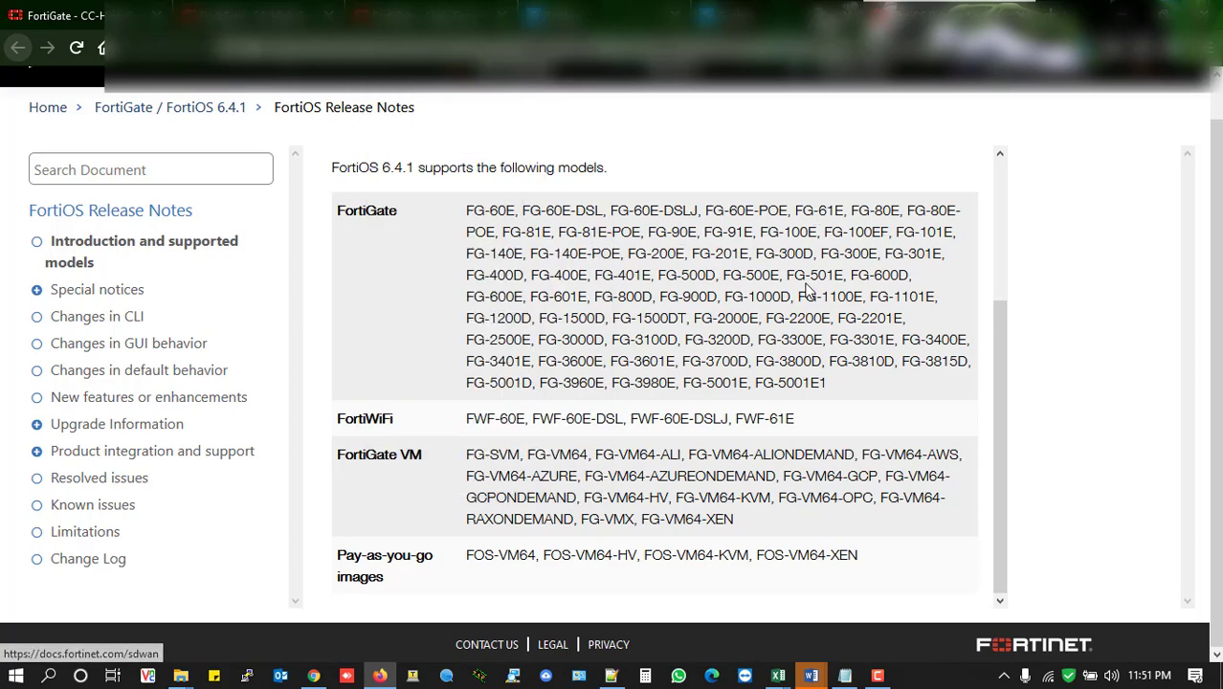
Check the current FortiOS version on the FortiGate's Firmware Management page, and return to the 6.4.1 release notes
click(419, 10)
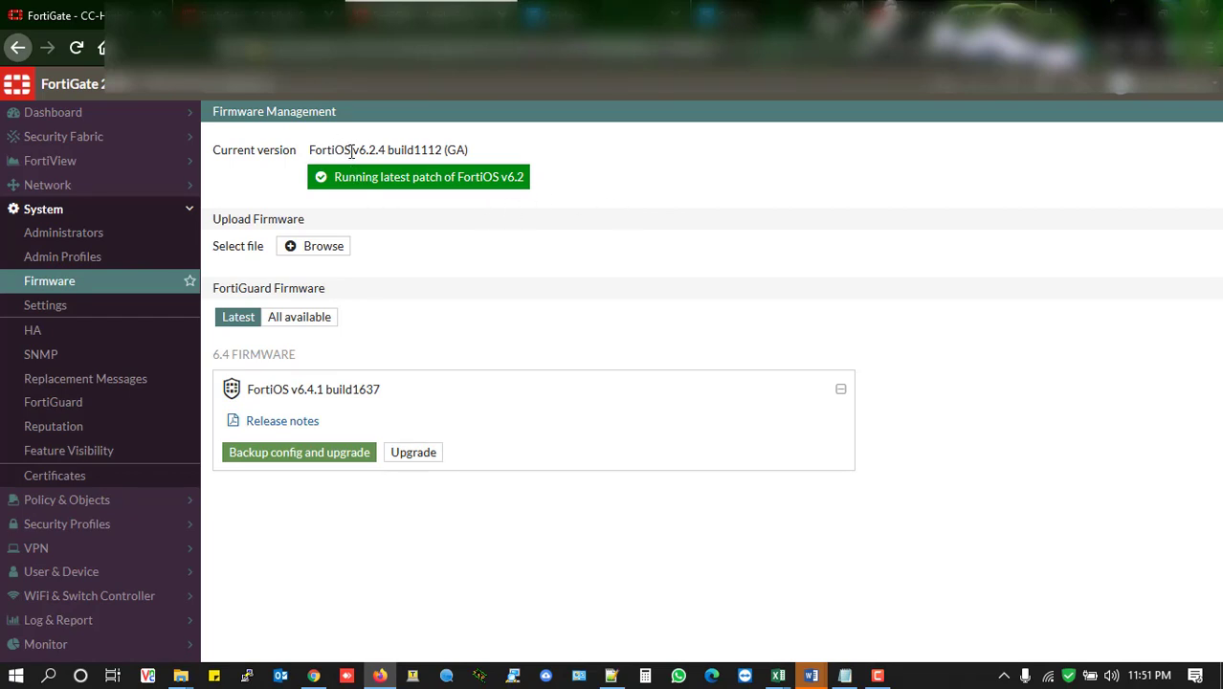
drag(352, 150, 409, 150)
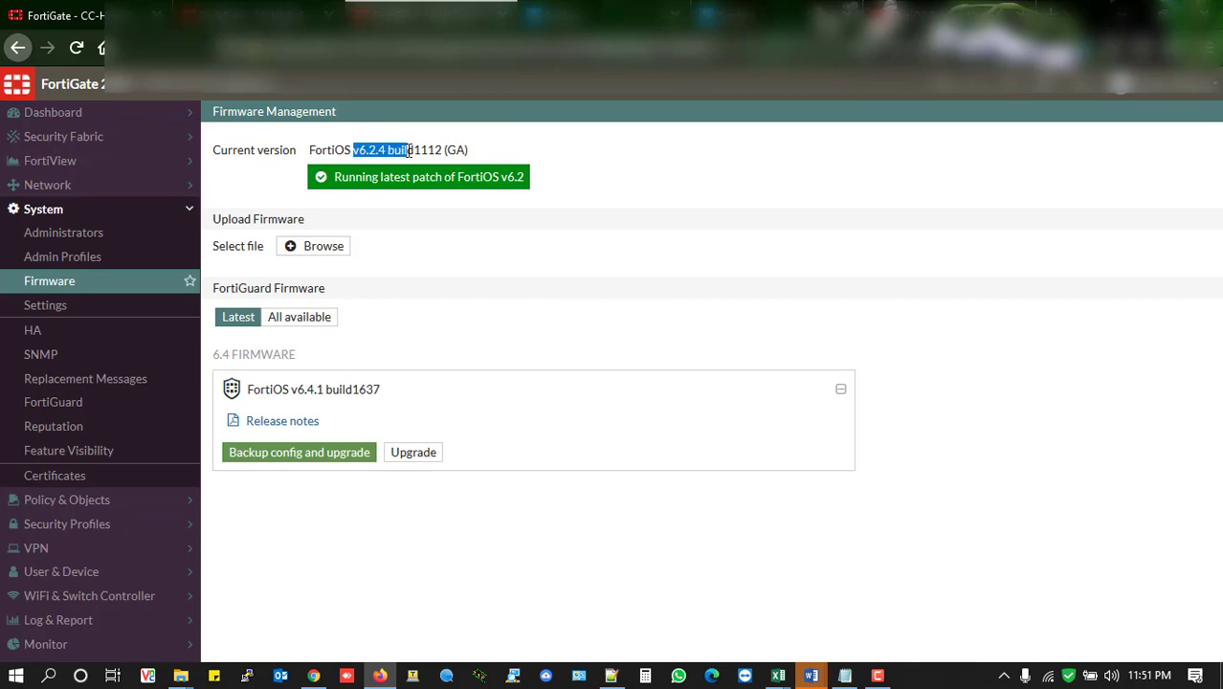
click(409, 150)
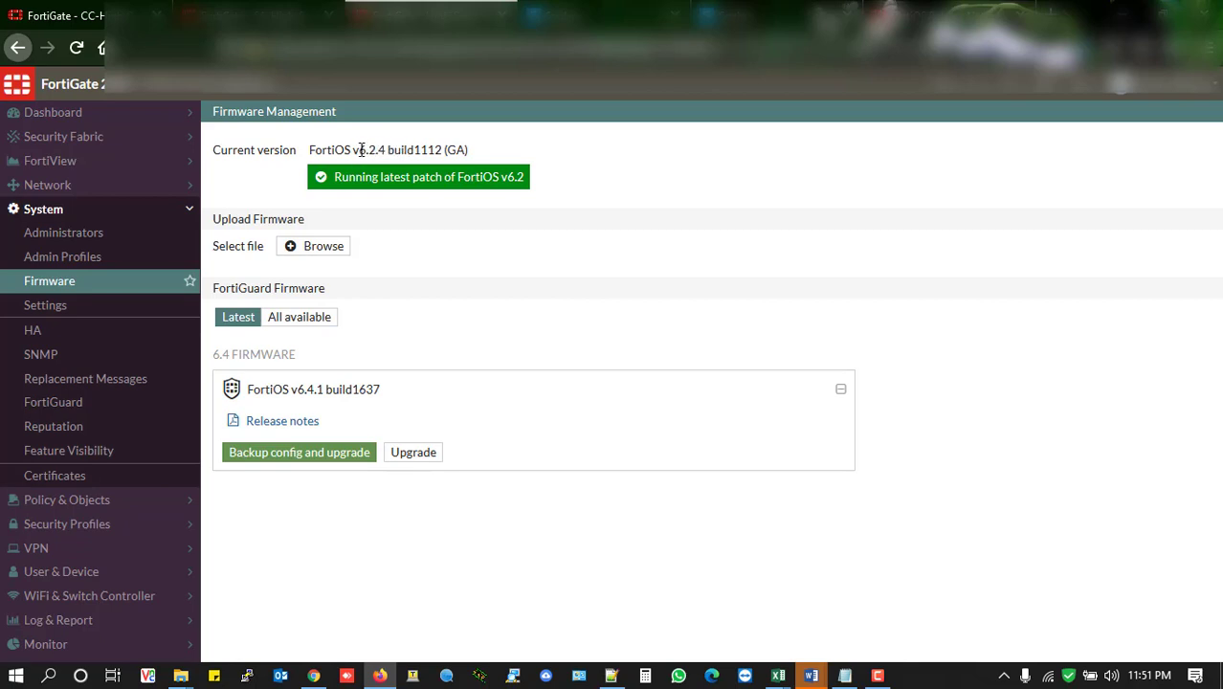
drag(359, 151, 394, 151)
click(949, 19)
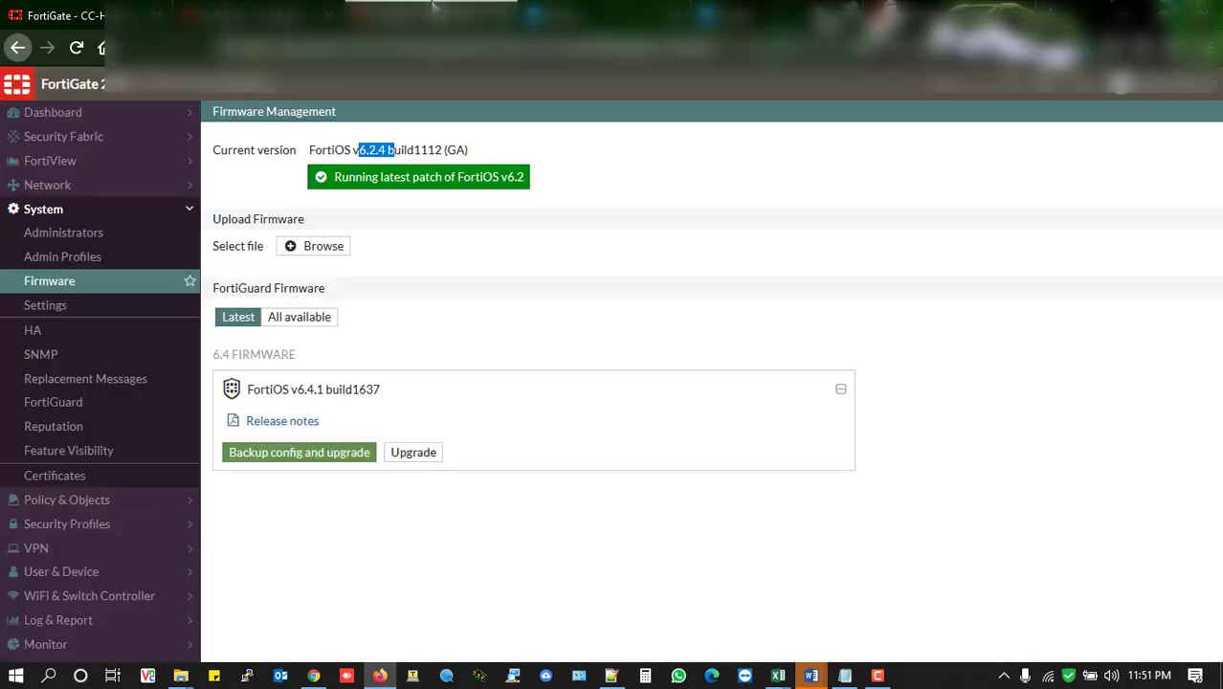
Return to the FortiGate 201E, open its system configuration backup to the local PC and enable encryption
click(430, 15)
click(1192, 97)
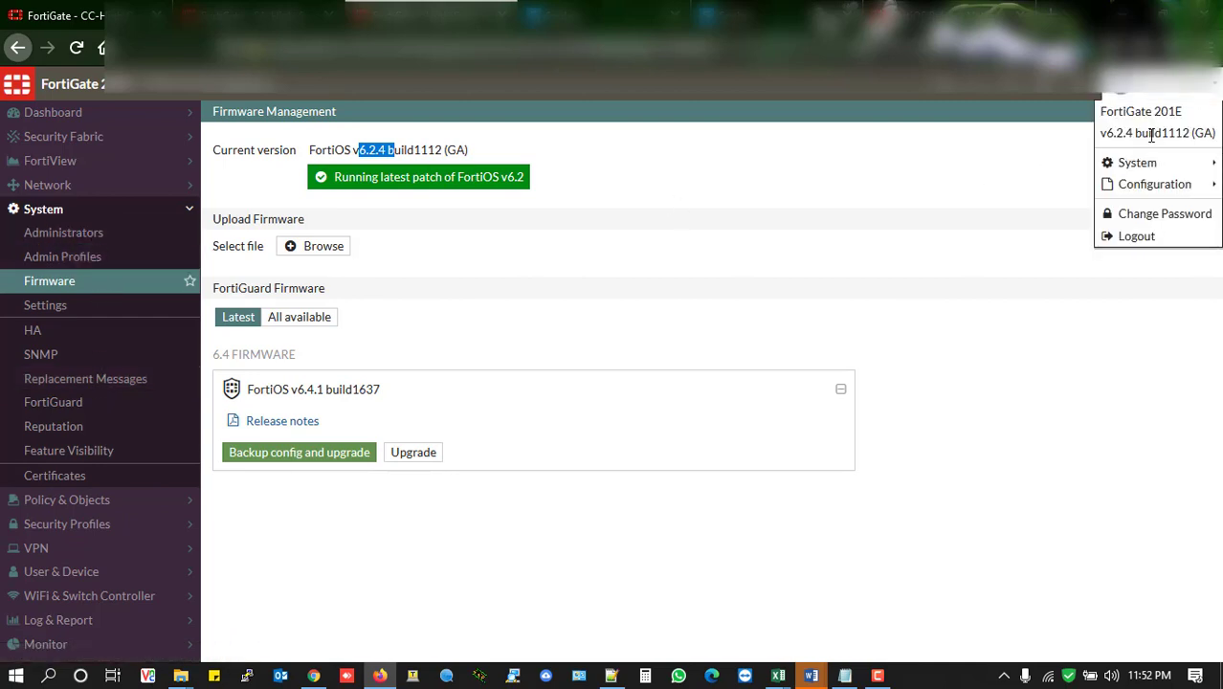
mouse_move(1135, 169)
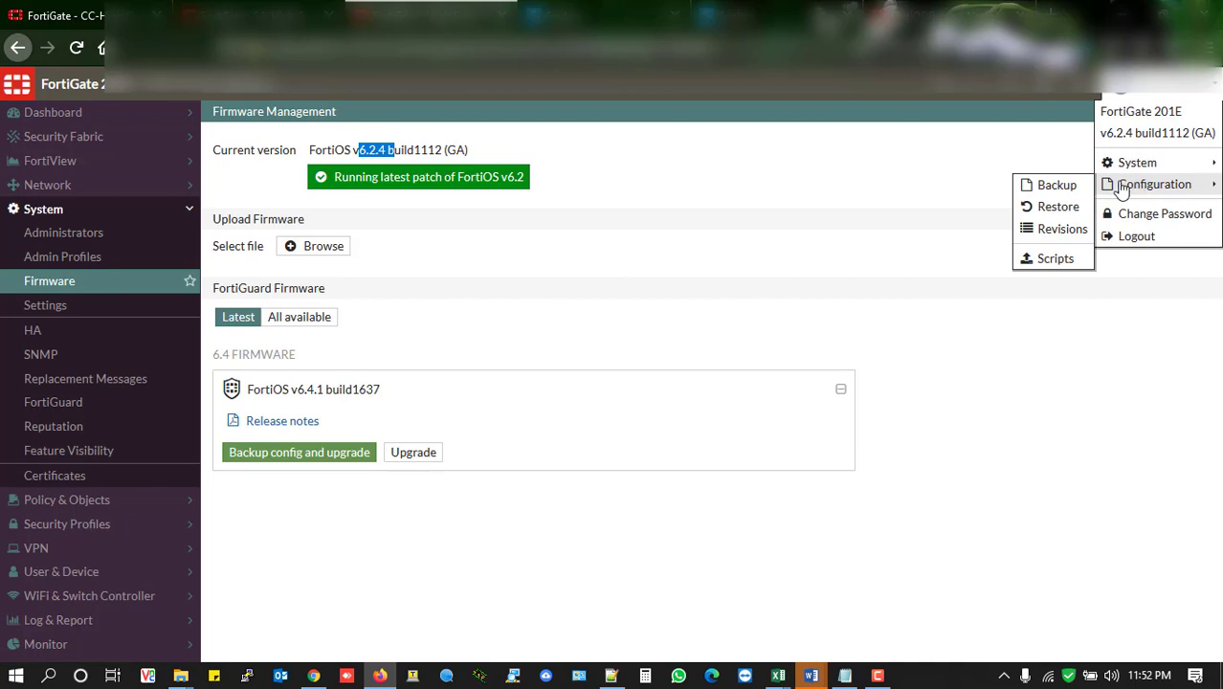
click(1056, 186)
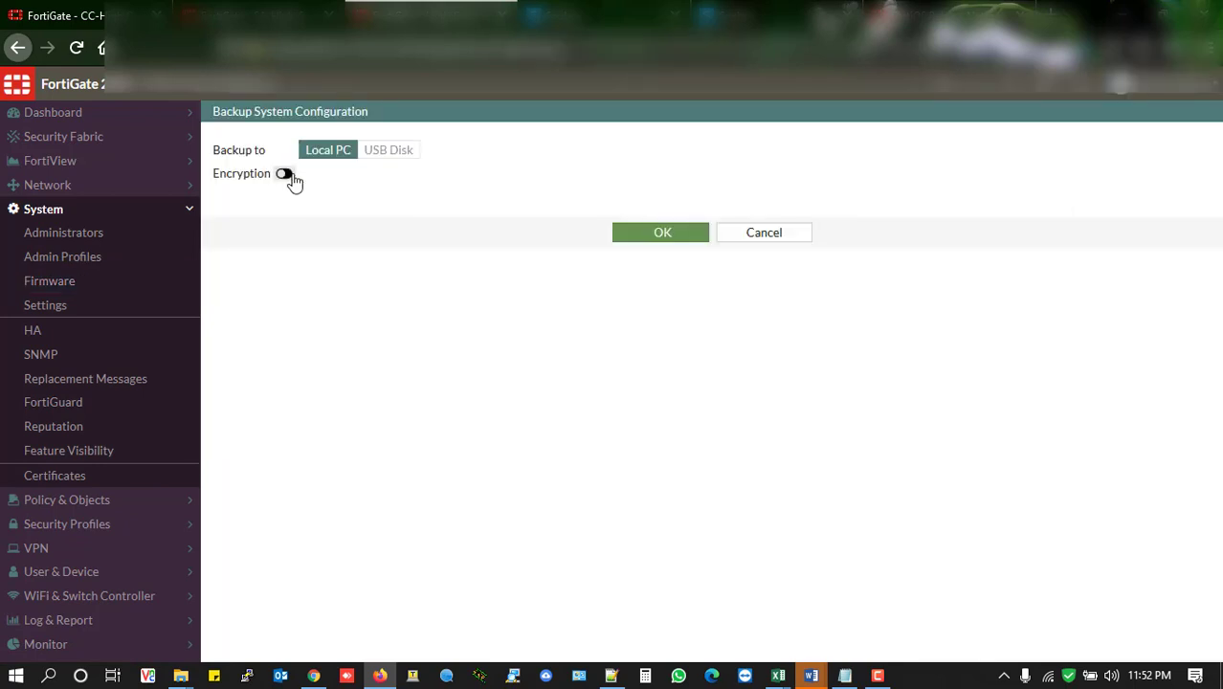
click(287, 174)
Enter an encryption password for the configuration backup in the Password field
click(380, 199)
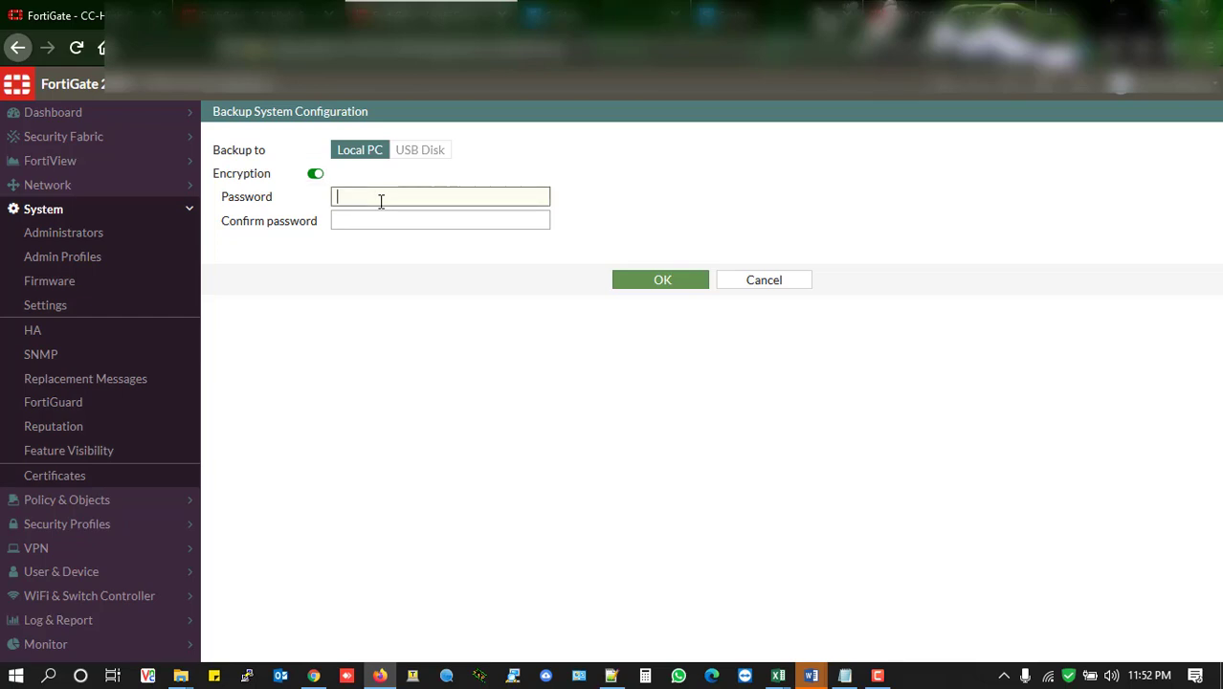
text(password)
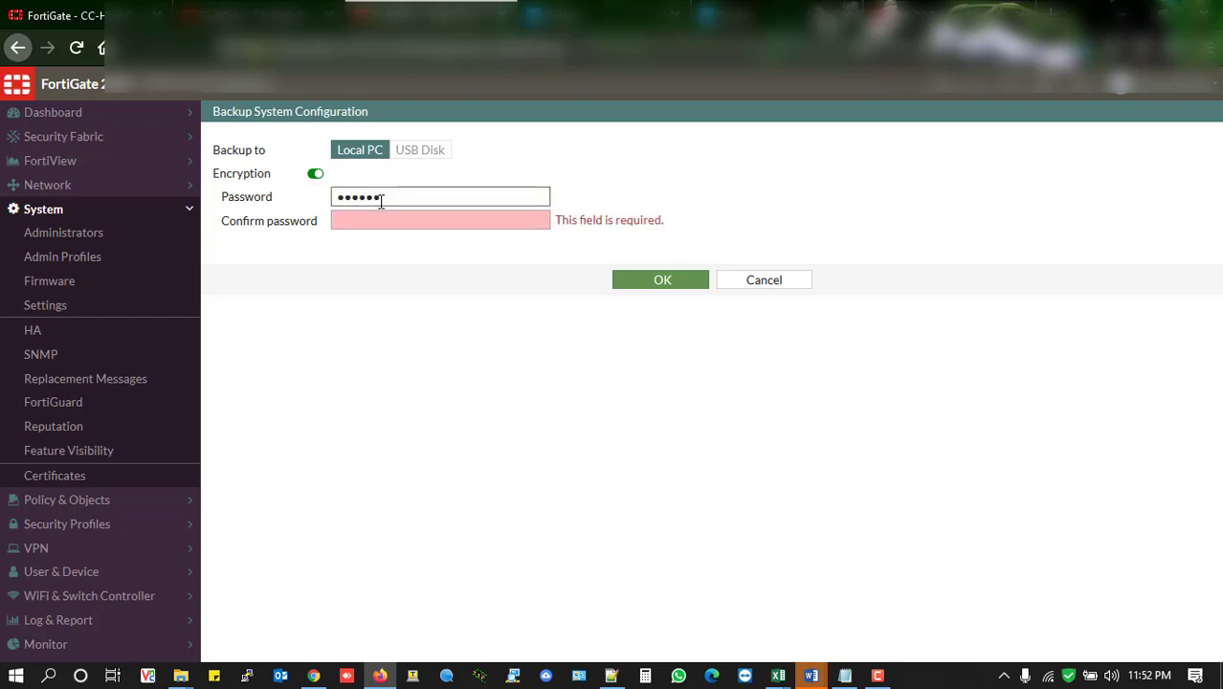
text(12345678)
key(Tab)
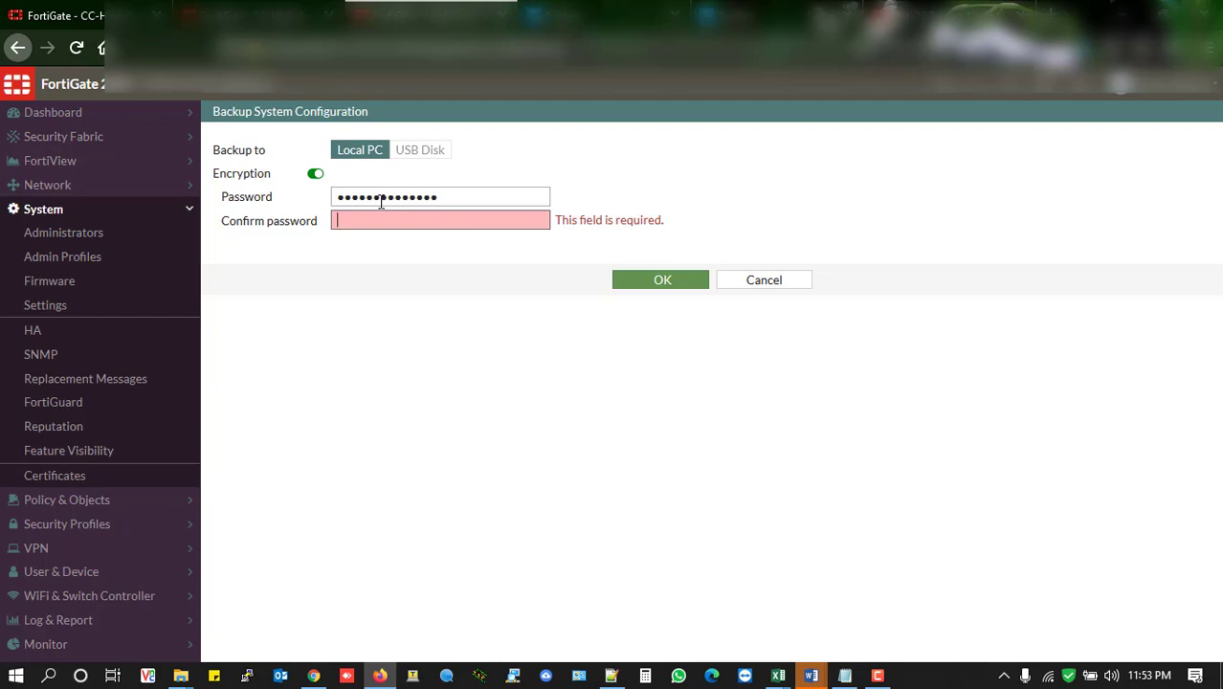
Fill in the Confirm password field for the encrypted configuration backup
text(1234567)
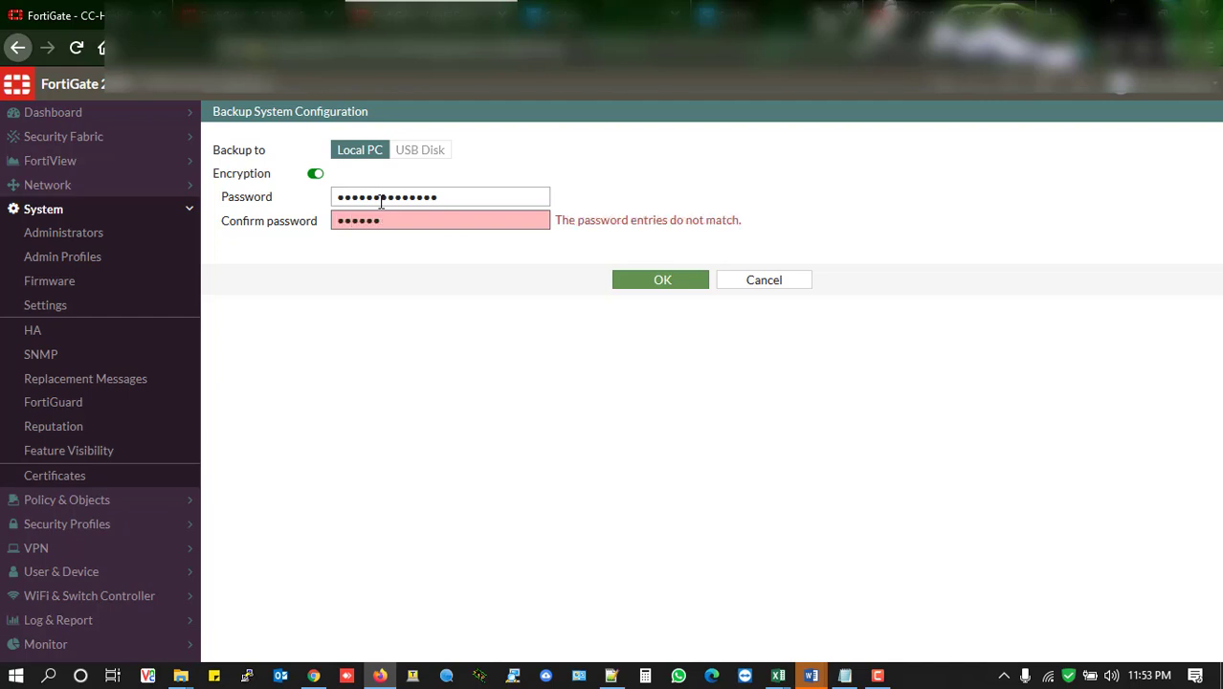
text(8901234)
key(BackSpace)
Re-enter the encryption password for the configuration backup in both the Password and Confirm password fields
drag(445, 197, 300, 194)
text(0123456)
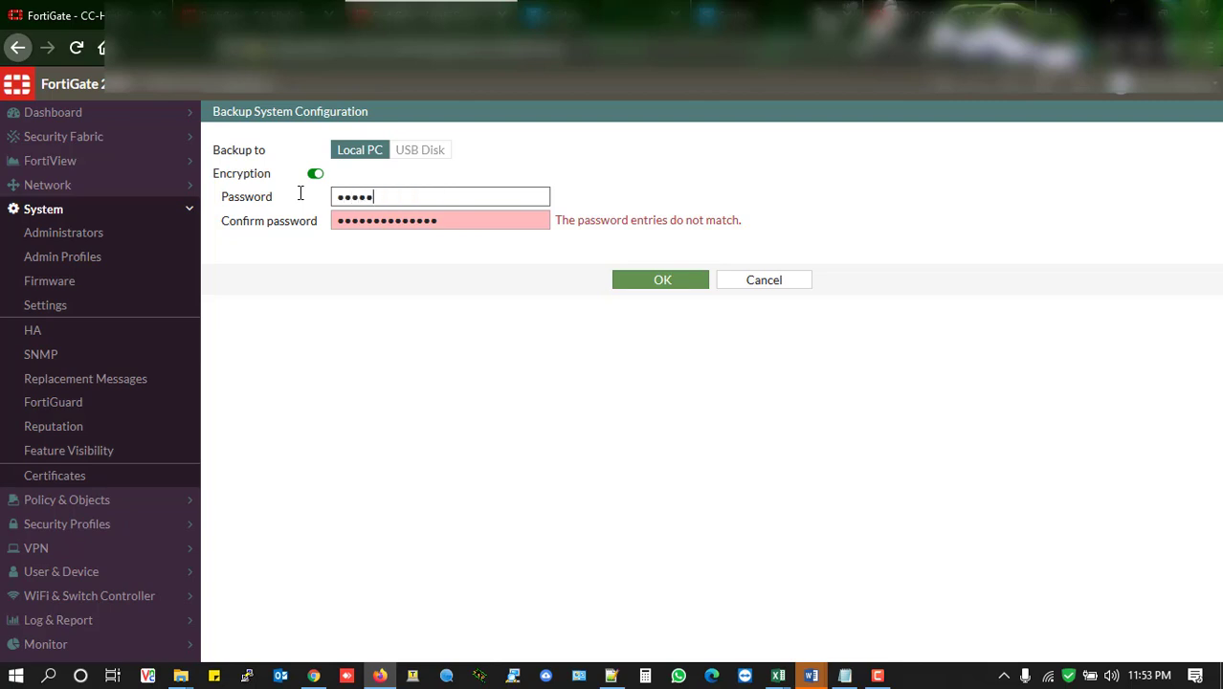
text(78901234)
key(Tab)
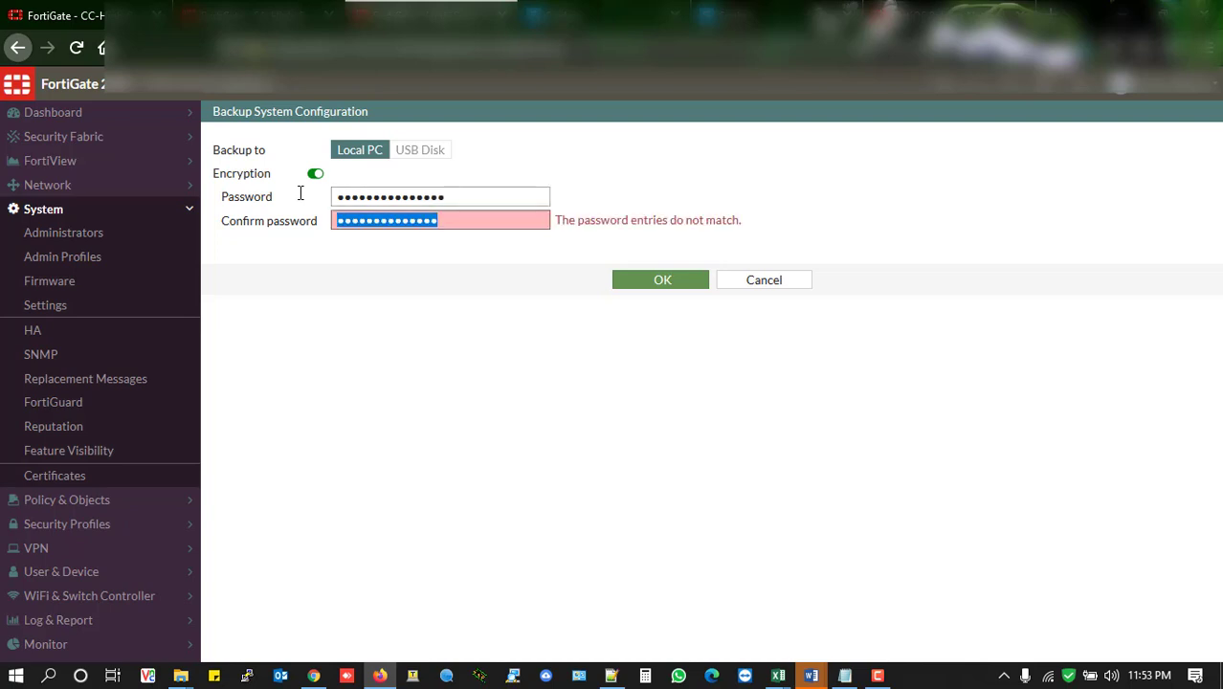
text(12345)
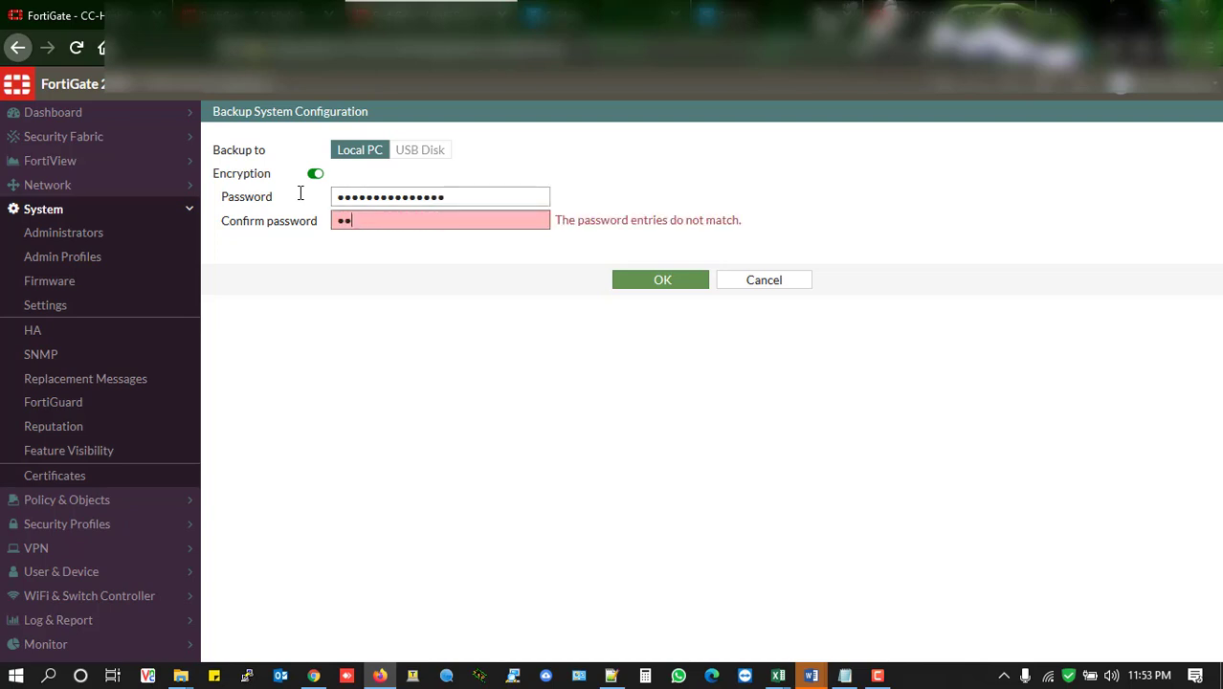
text(67890123456)
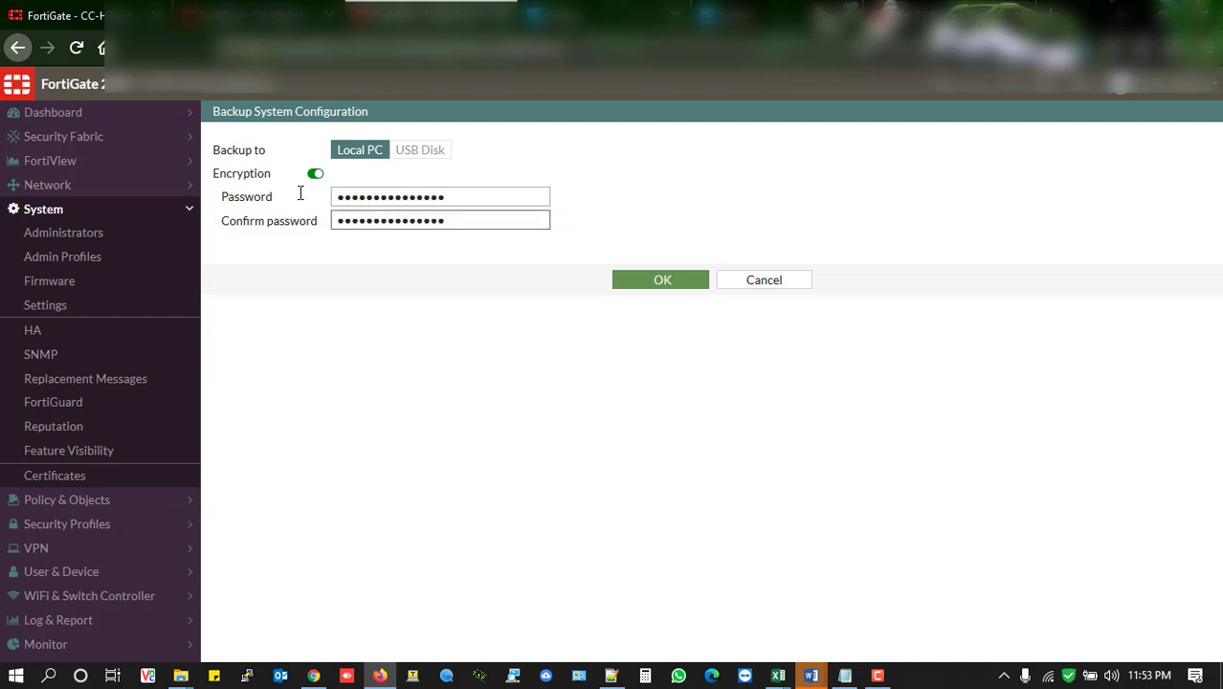
Run the encrypted backup, choose to save the .conf file, and browse to the folder containing the 24-June-2020 After Replacement folder
click(663, 284)
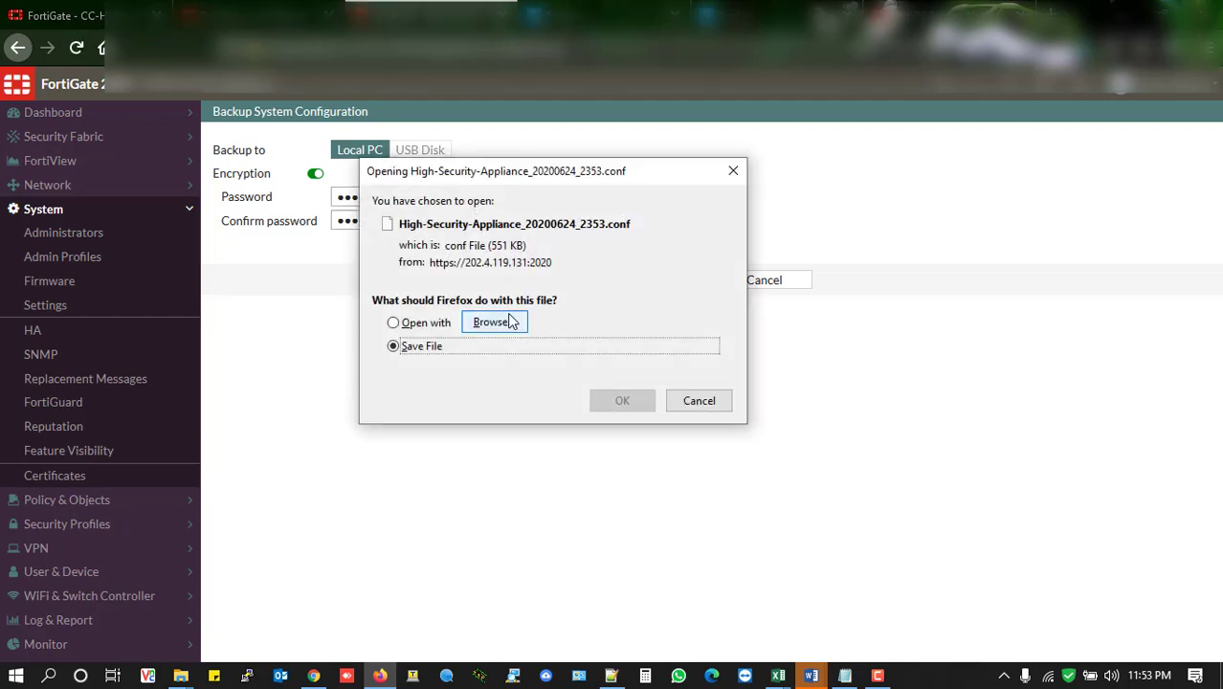
click(618, 401)
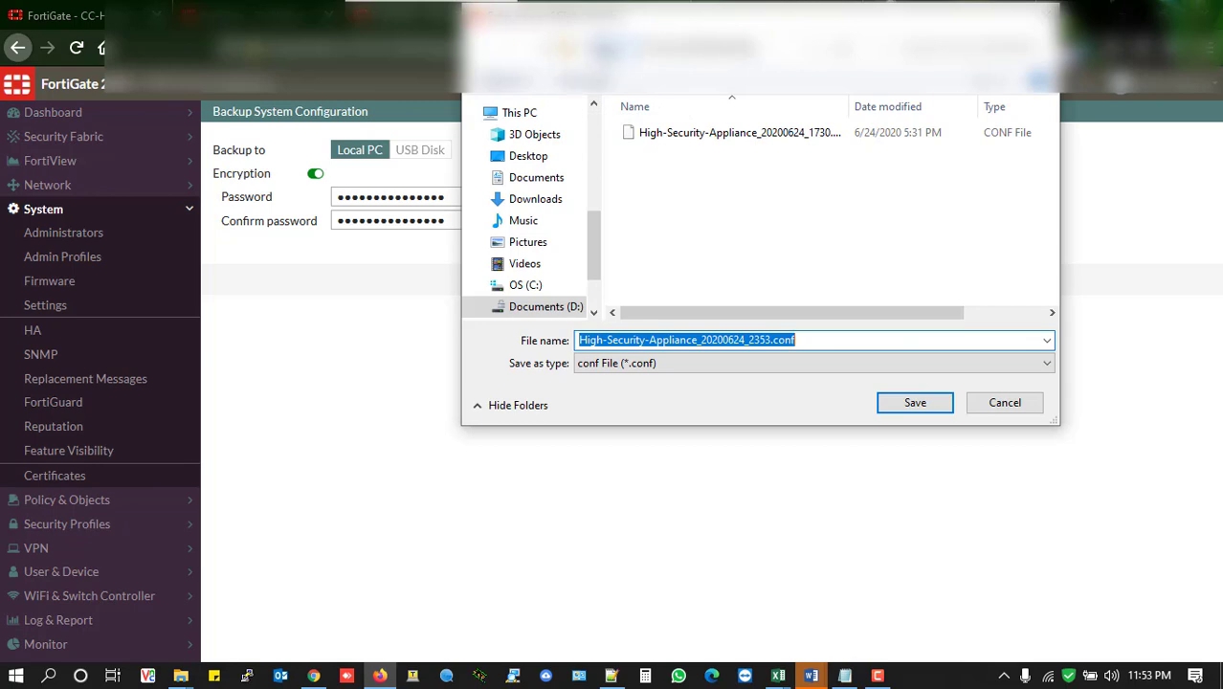
click(614, 49)
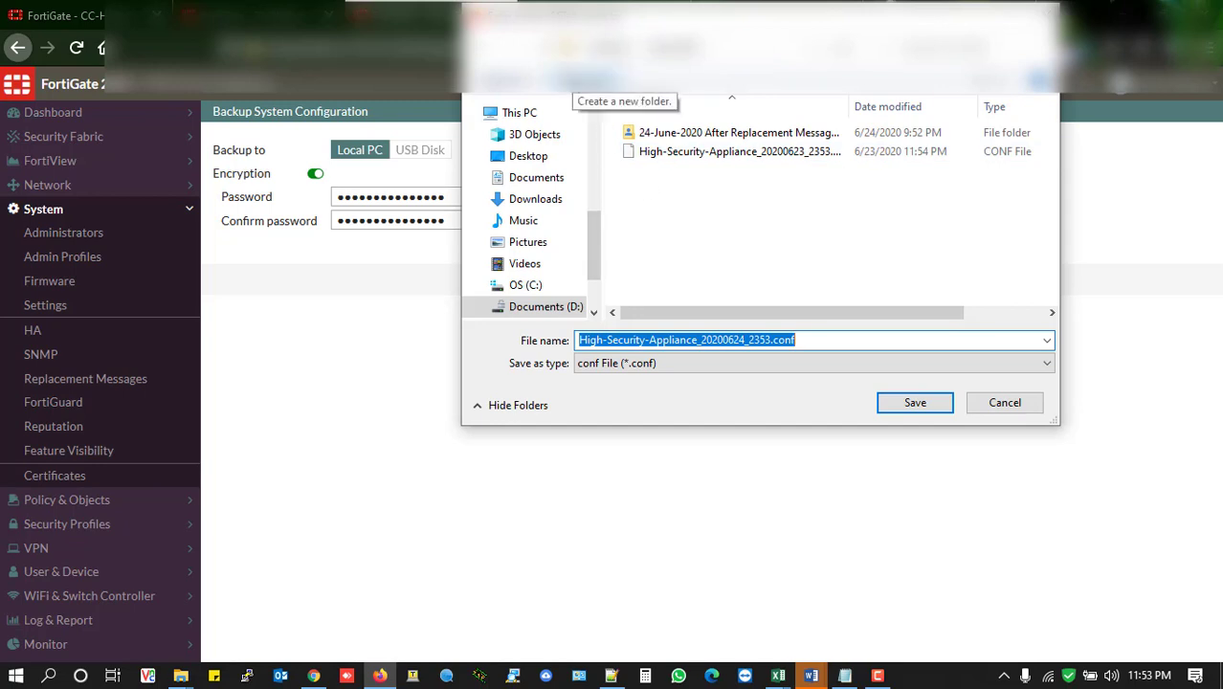
Create a new folder named "Before Upgradation to FOS v6.4.1" in the current save location
click(613, 181)
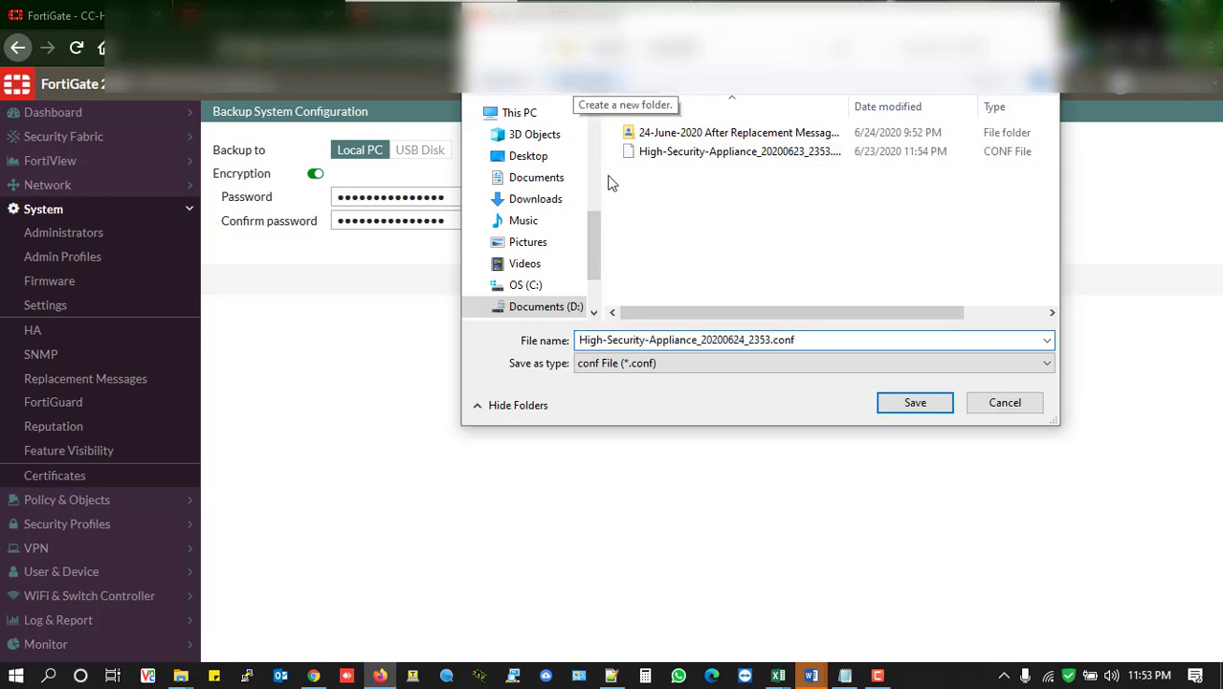
key(ctrl+shift+n)
text(A)
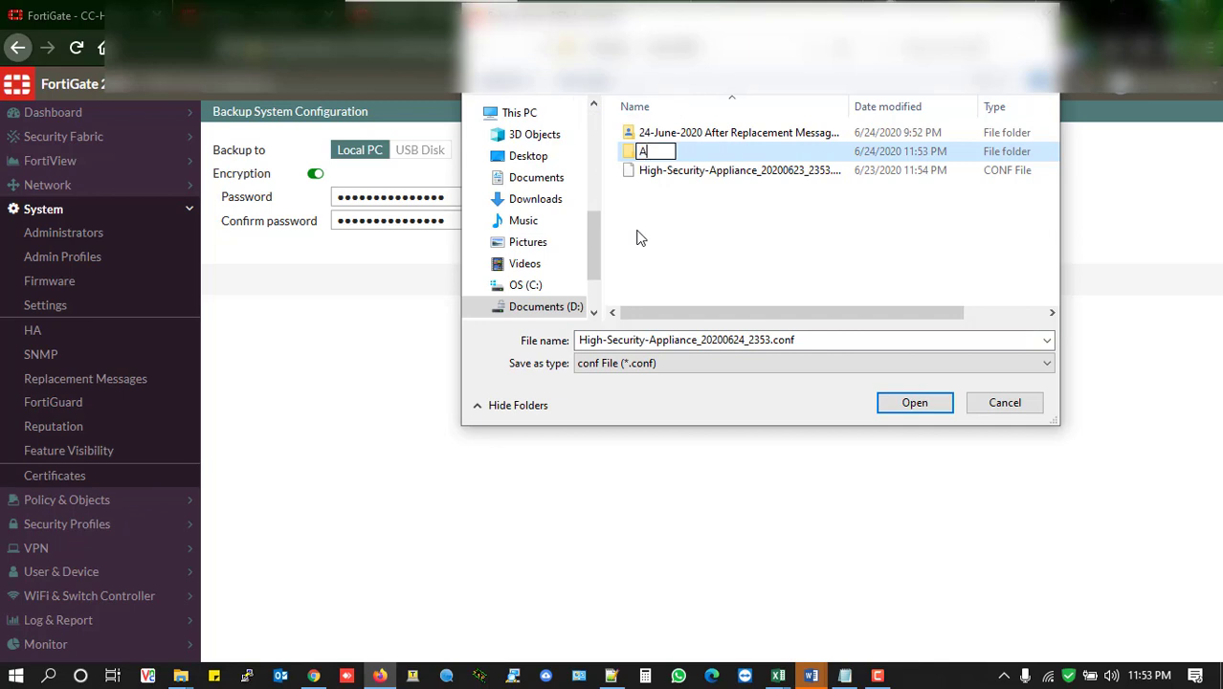
key(BackSpace)
text(Before)
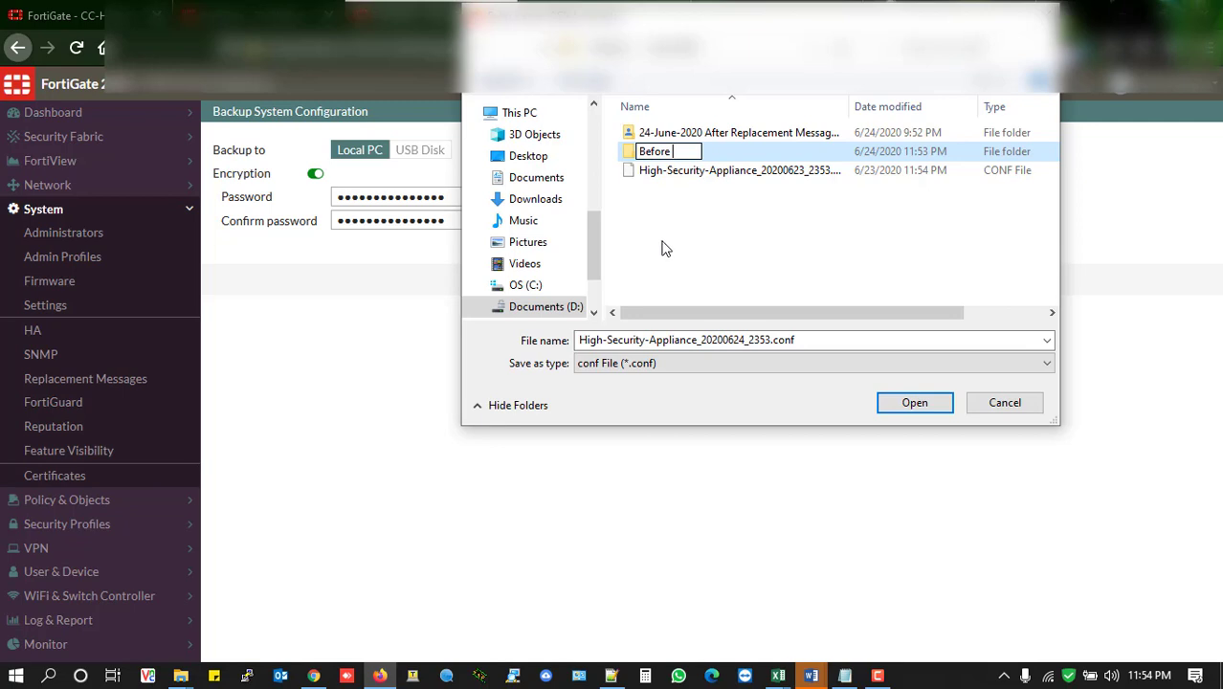
text(Upgrada)
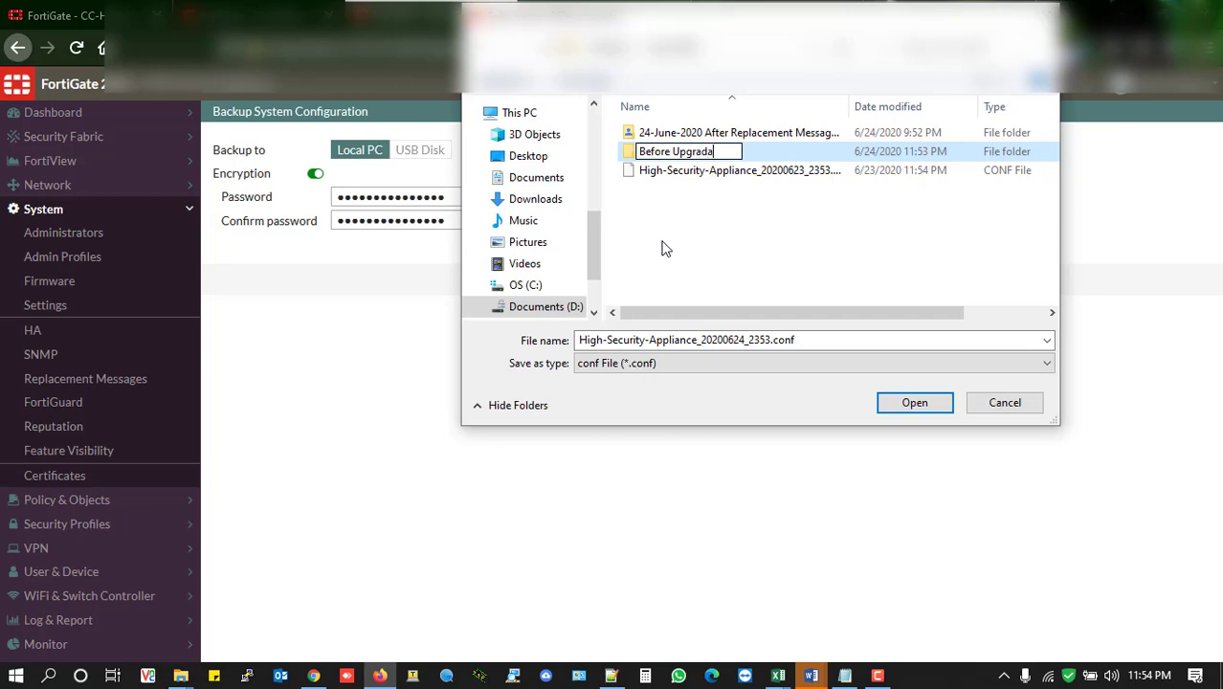
text(tion to)
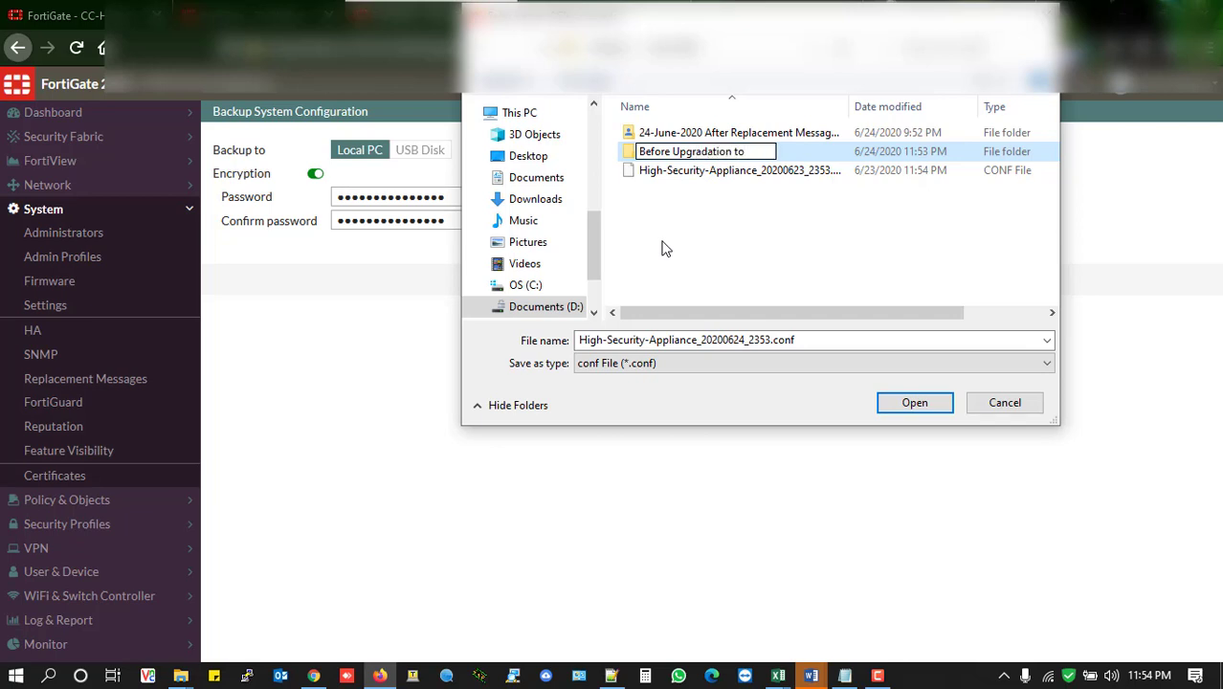
text( FOS v6.)
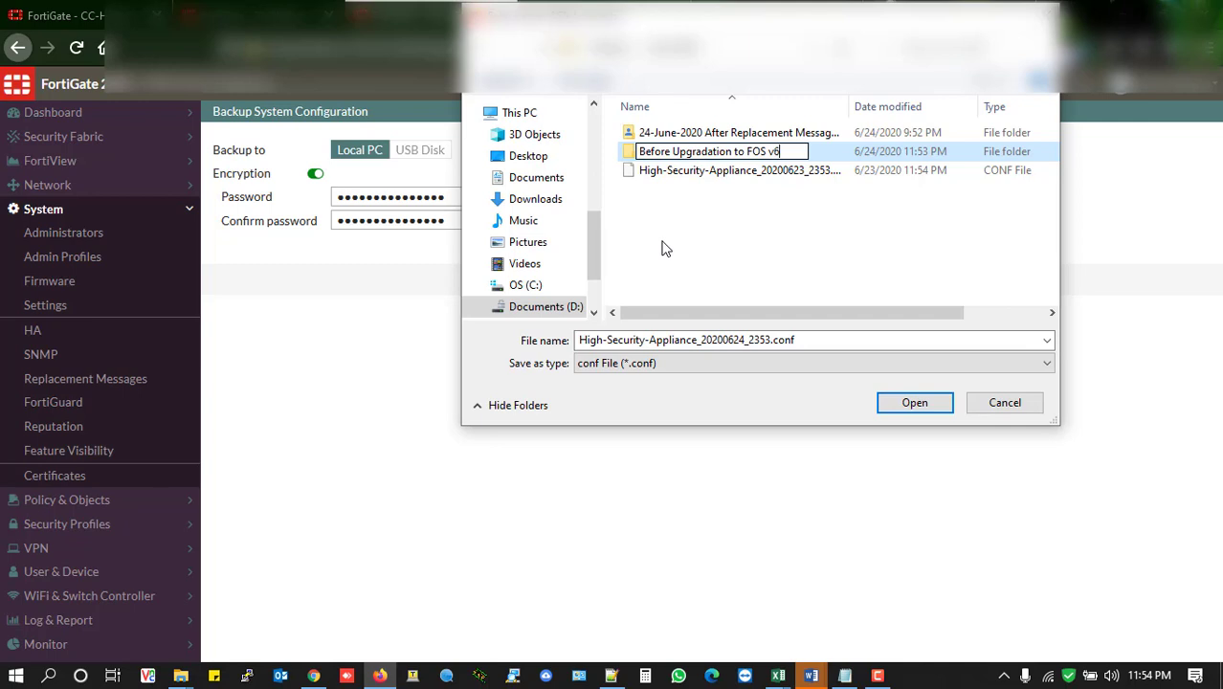
text(4.1)
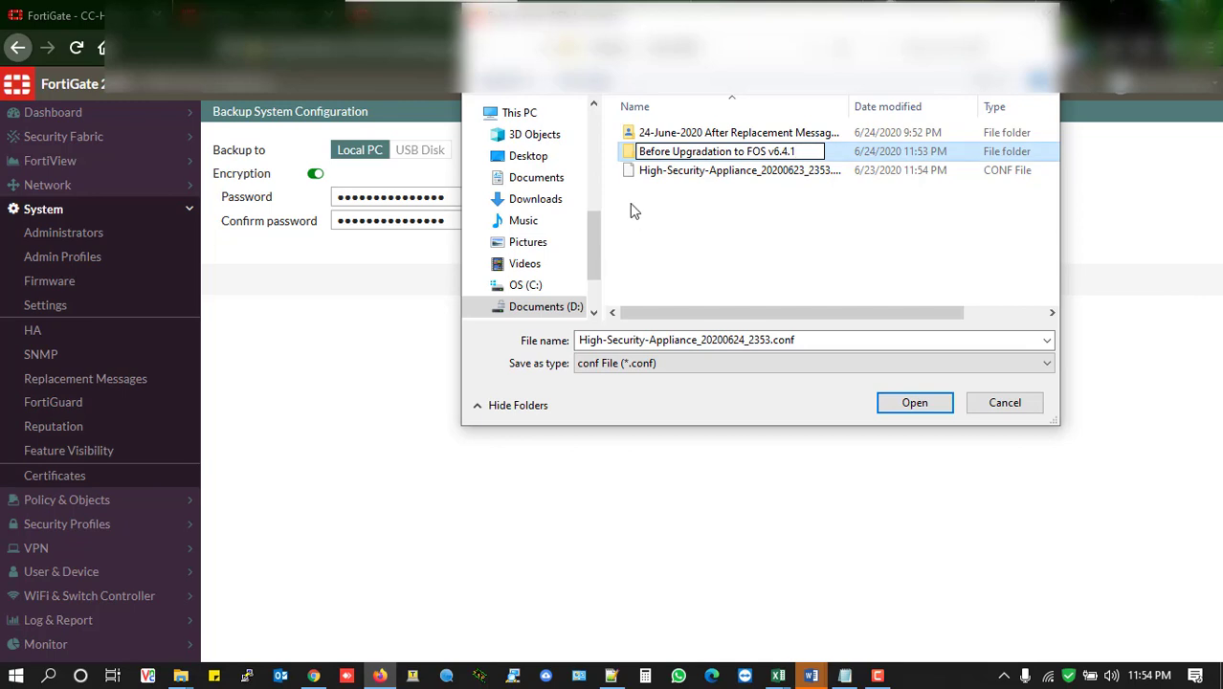
click(685, 190)
Save High-Security-Appliance_20200624_2353.conf in the Before Upgradation to FOS v6.4.1 folder and leave the backup configuration page
double_click(711, 153)
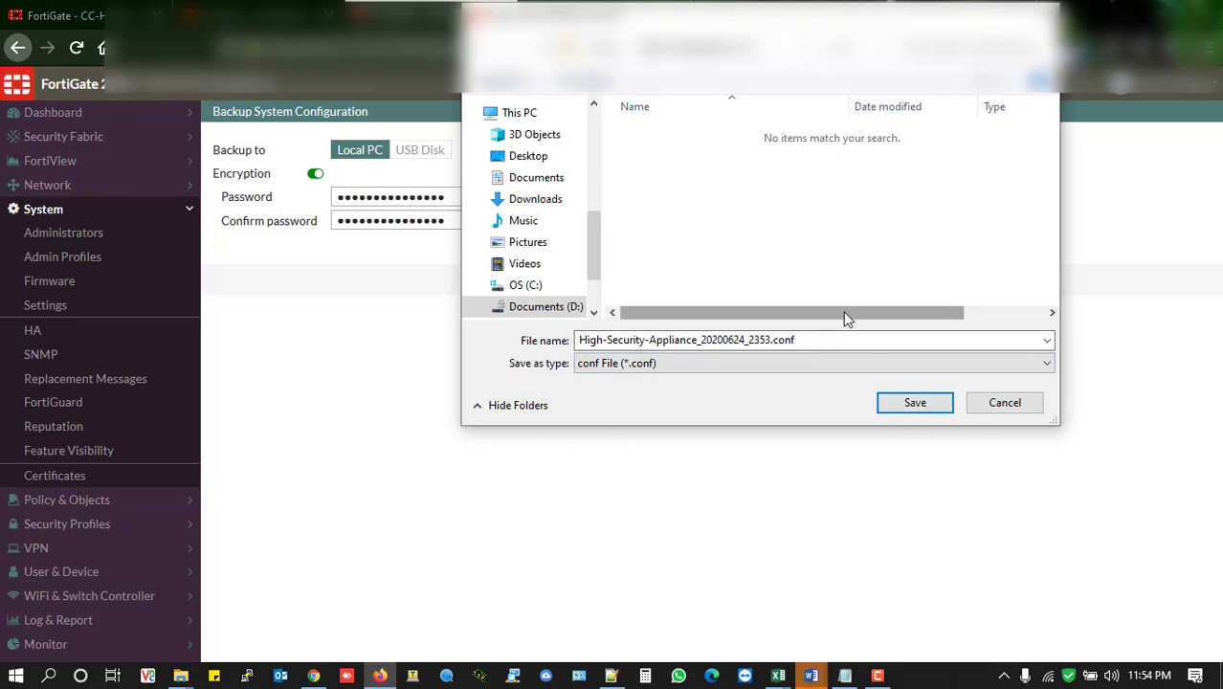
click(904, 405)
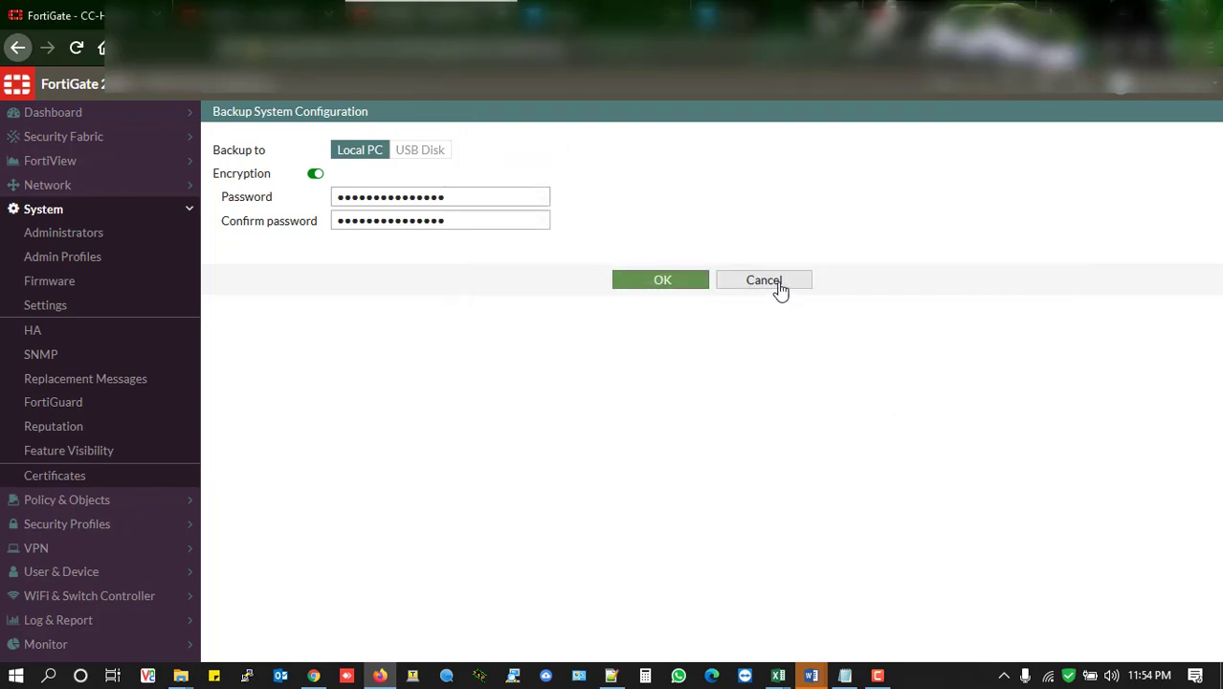
click(780, 289)
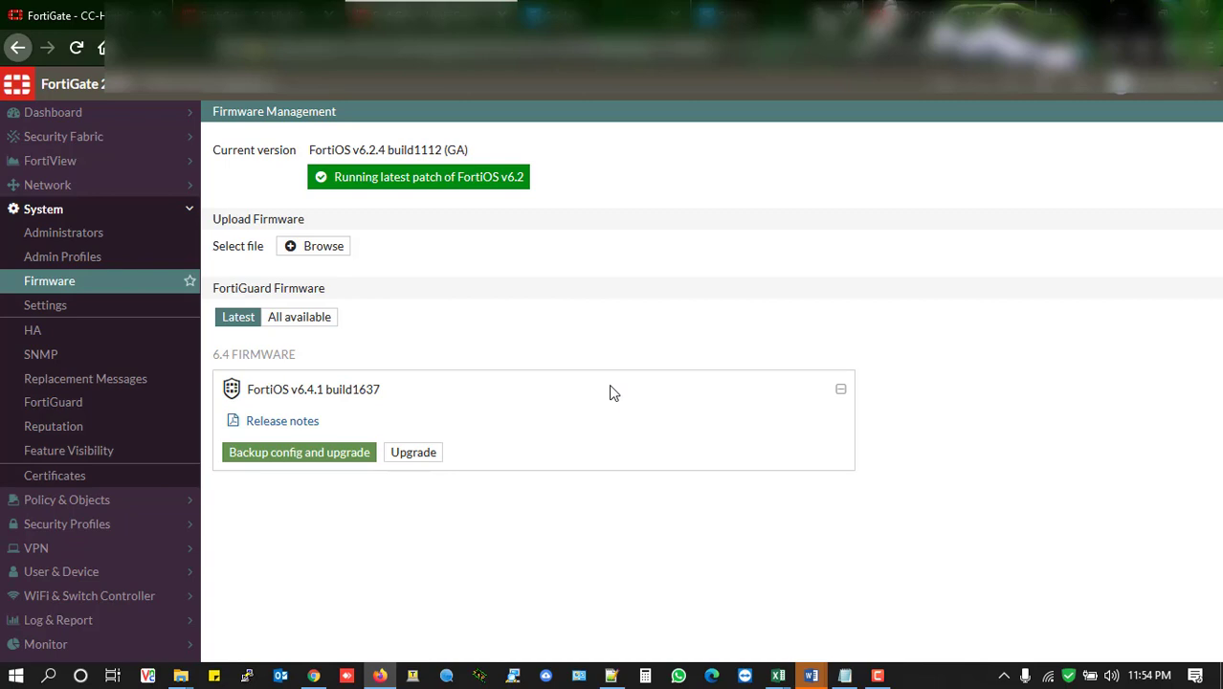
Check the supported models in the FortiOS 6.4.1 release notes against the FortiGate's Firmware Management page
click(901, 17)
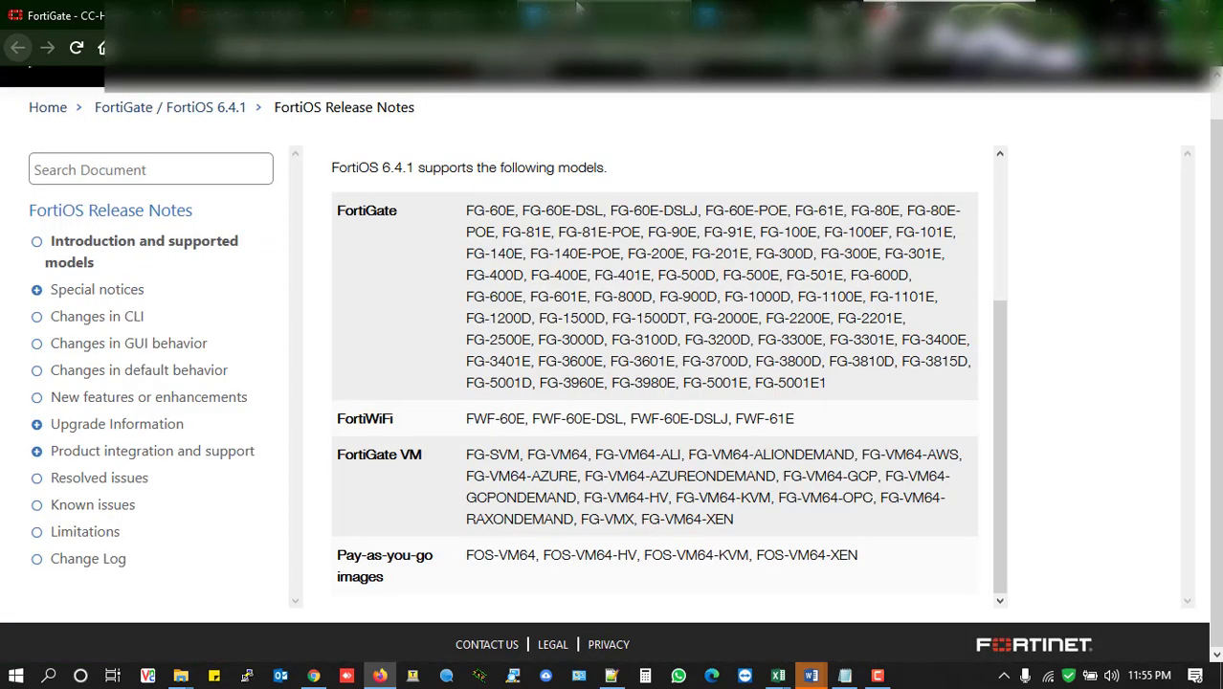
click(430, 17)
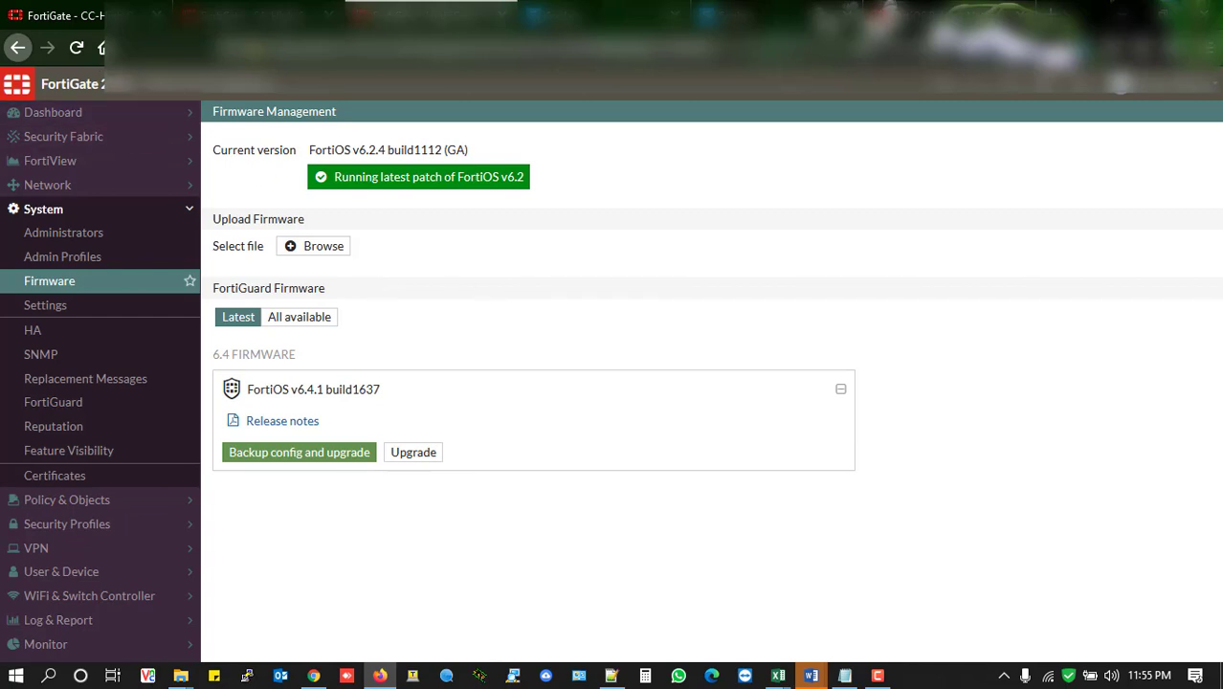
click(871, 18)
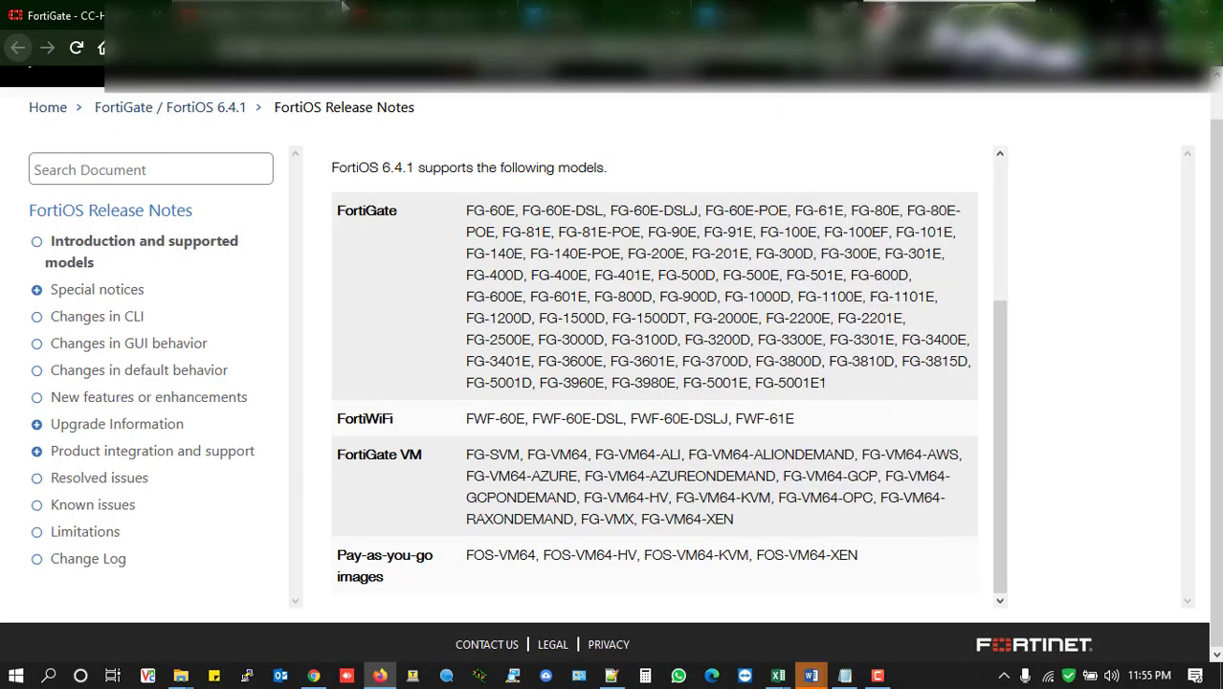
Return to Firmware Management and upgrade the FortiGate to FortiOS v6.4.1 build1637 without another backup, accepting the system reboot
click(421, 16)
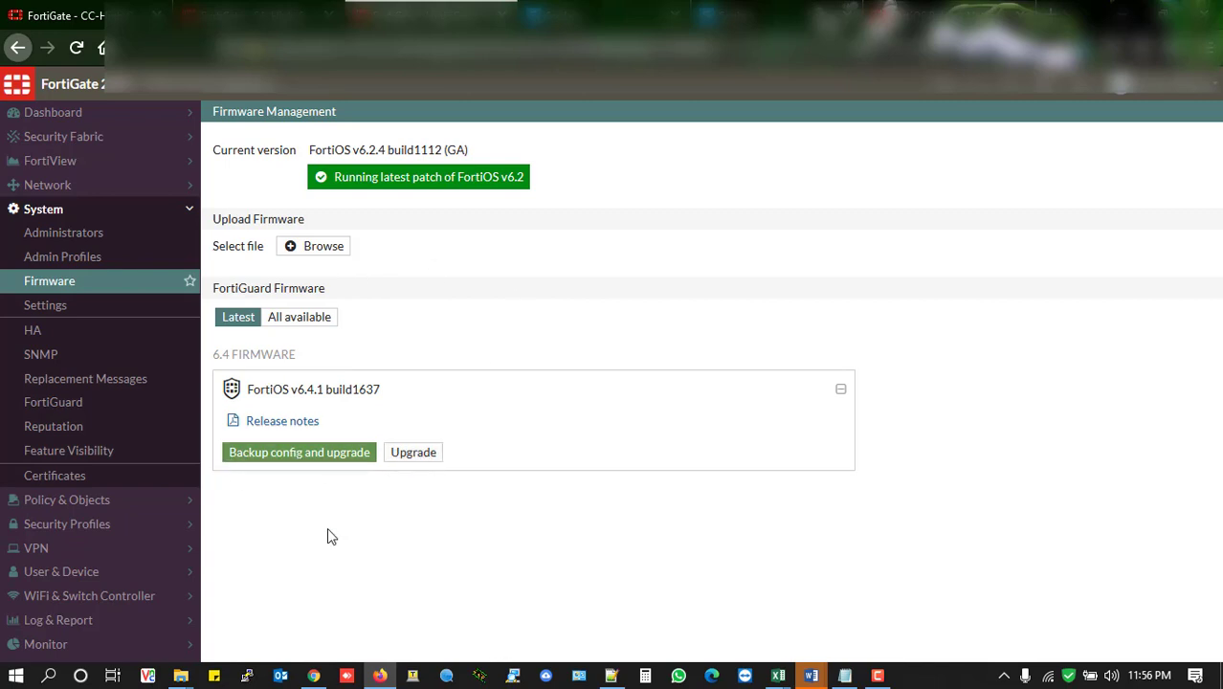
click(426, 456)
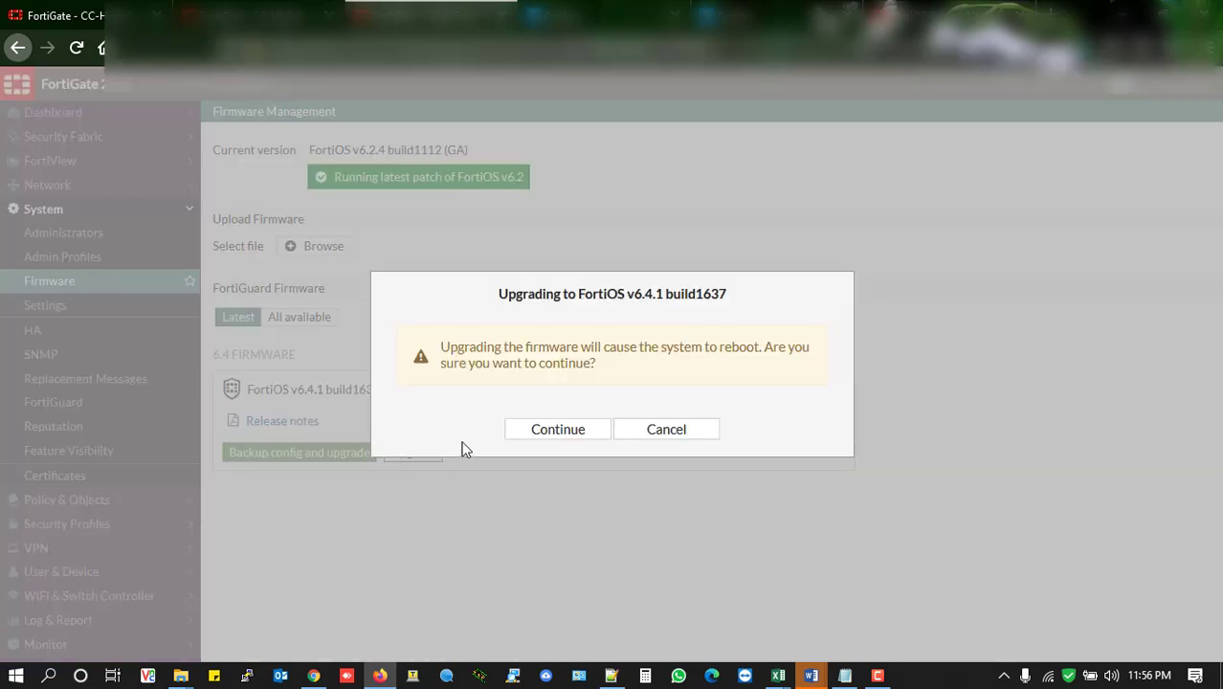
click(552, 433)
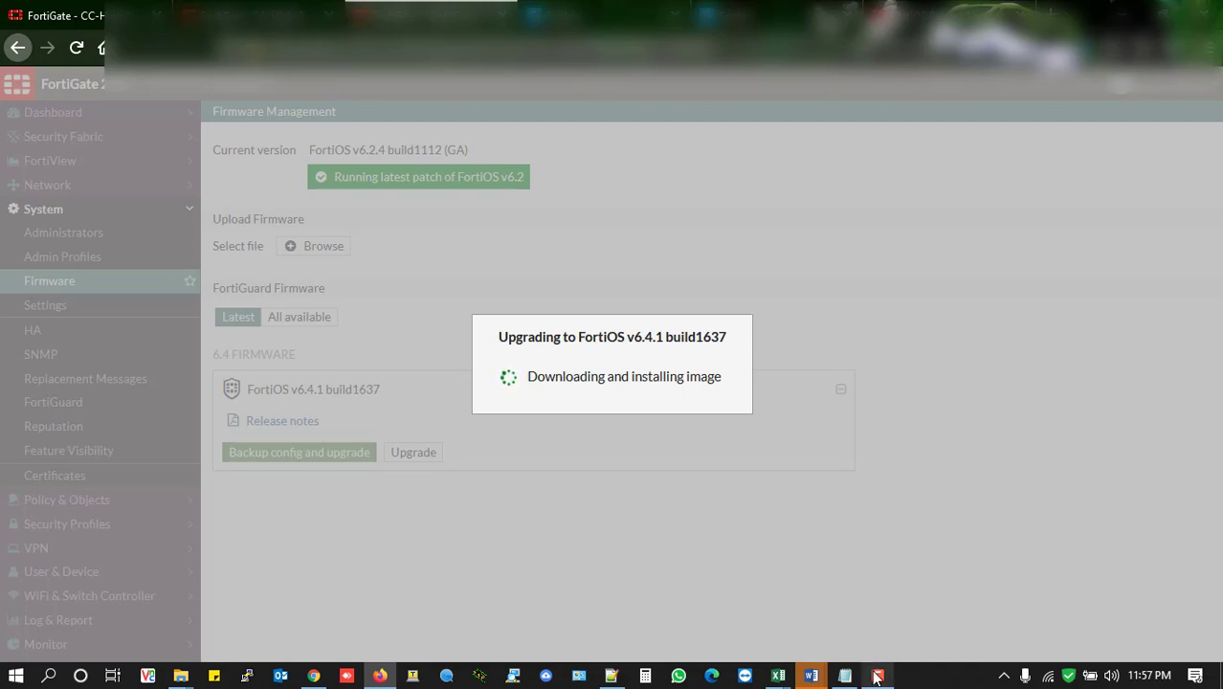
click(877, 678)
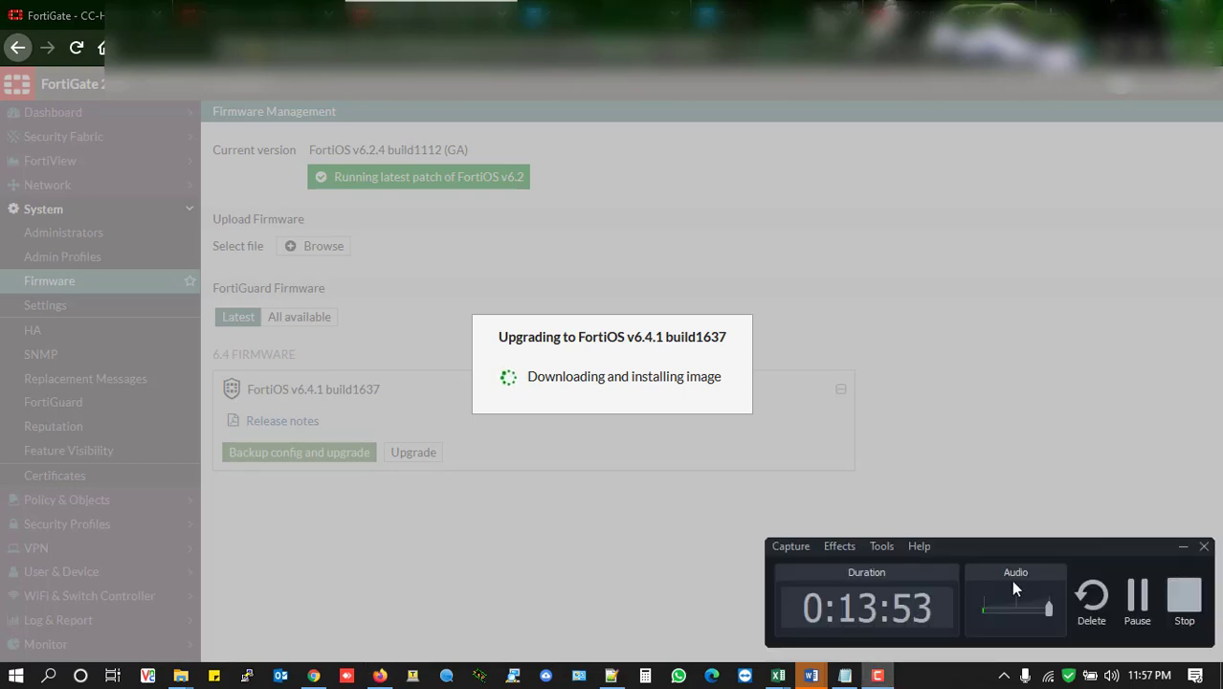
click(1135, 610)
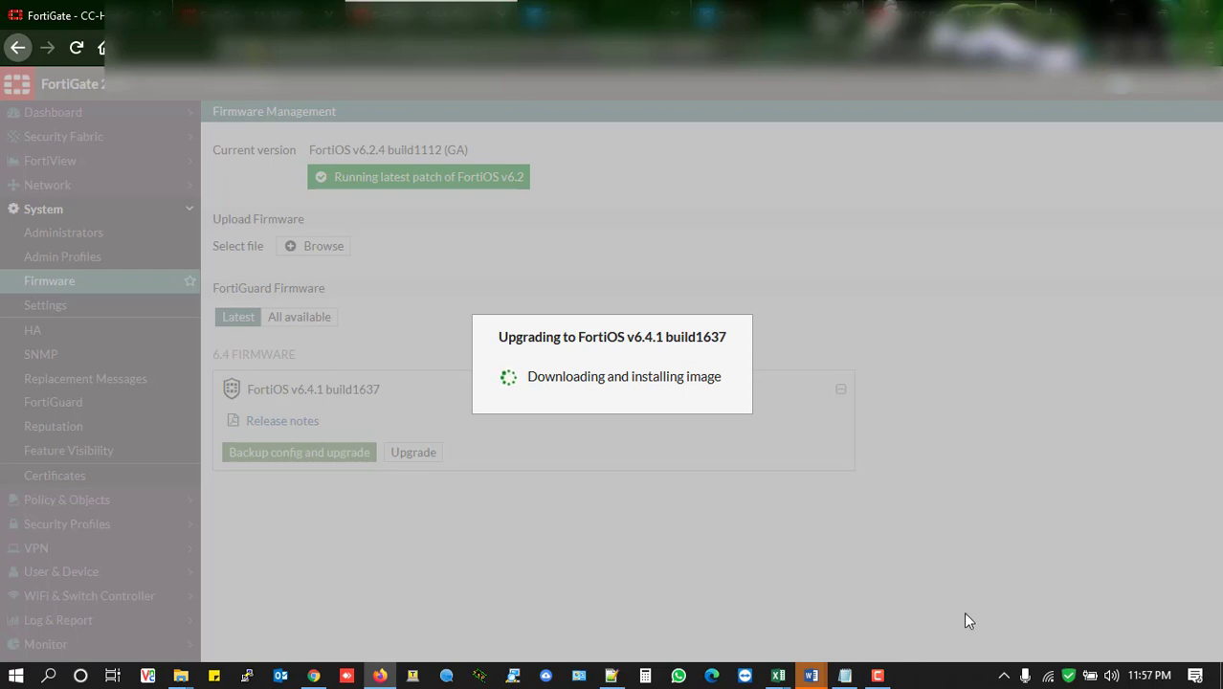
click(877, 678)
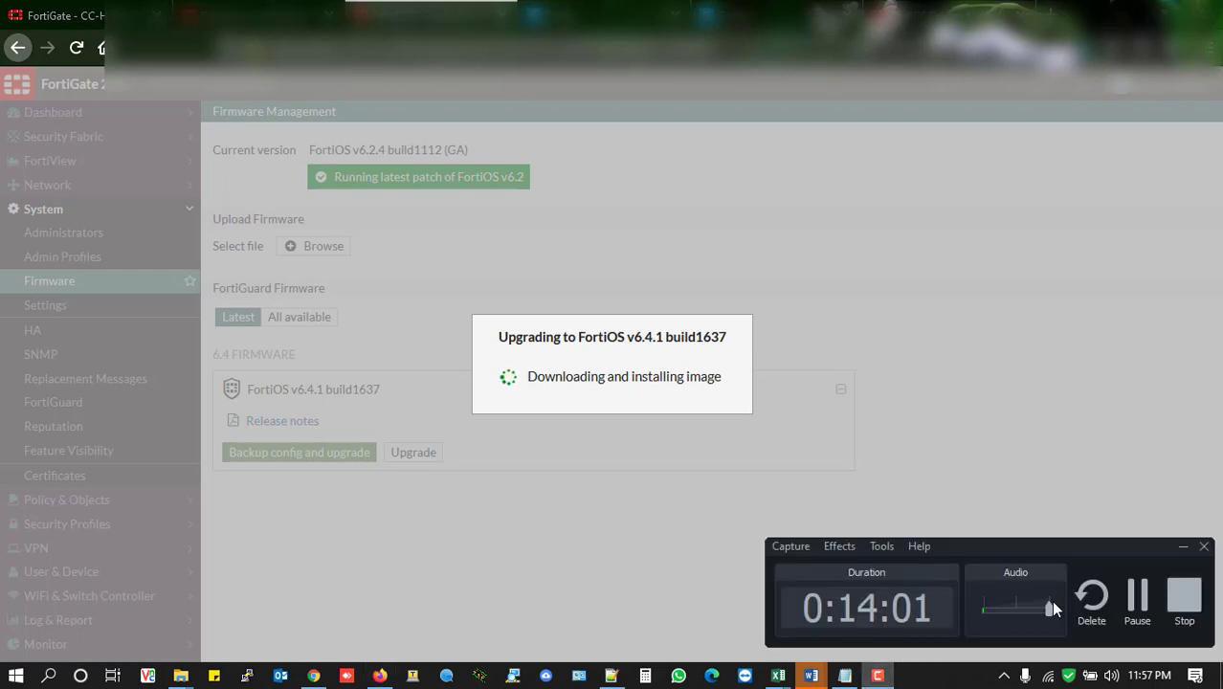
click(1138, 605)
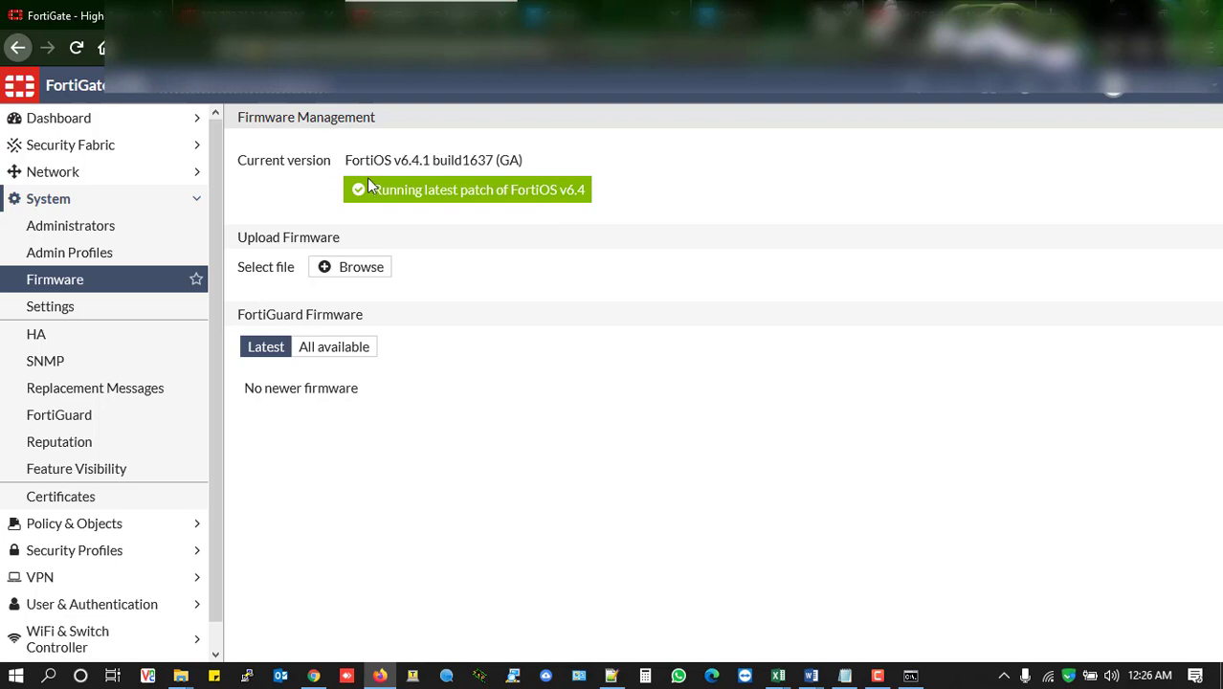
Check the current FortiOS version and patch status on the Firmware Management page after the upgrade
drag(370, 190, 592, 194)
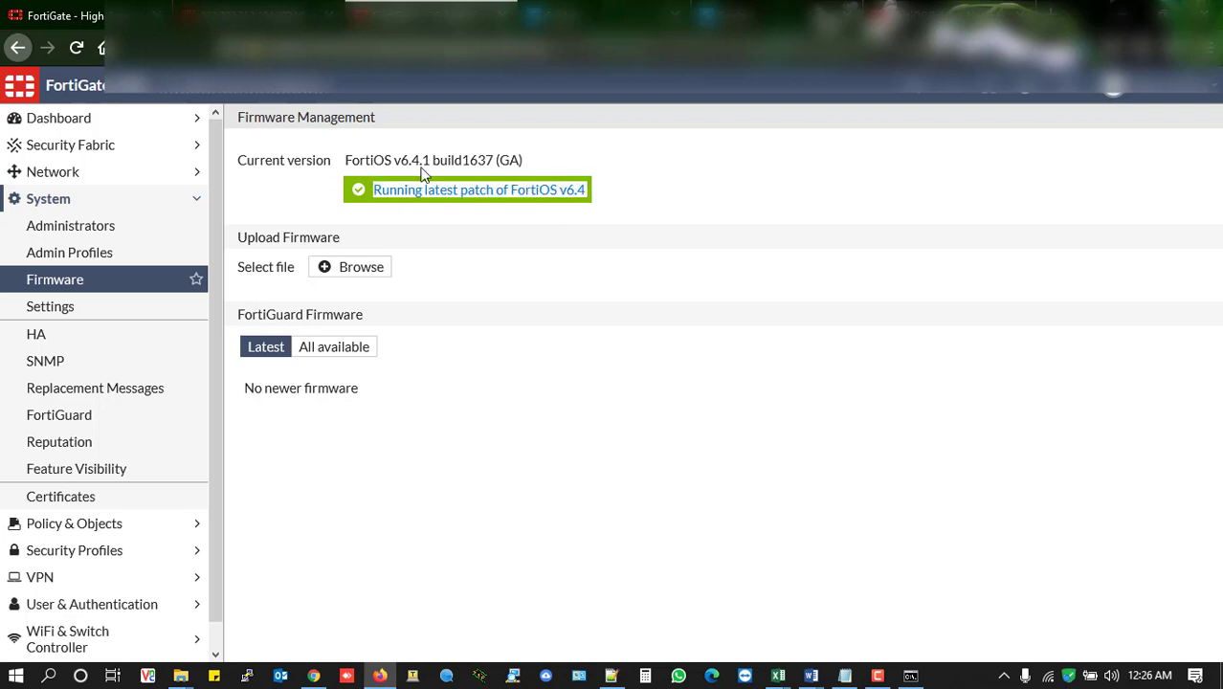
click(348, 160)
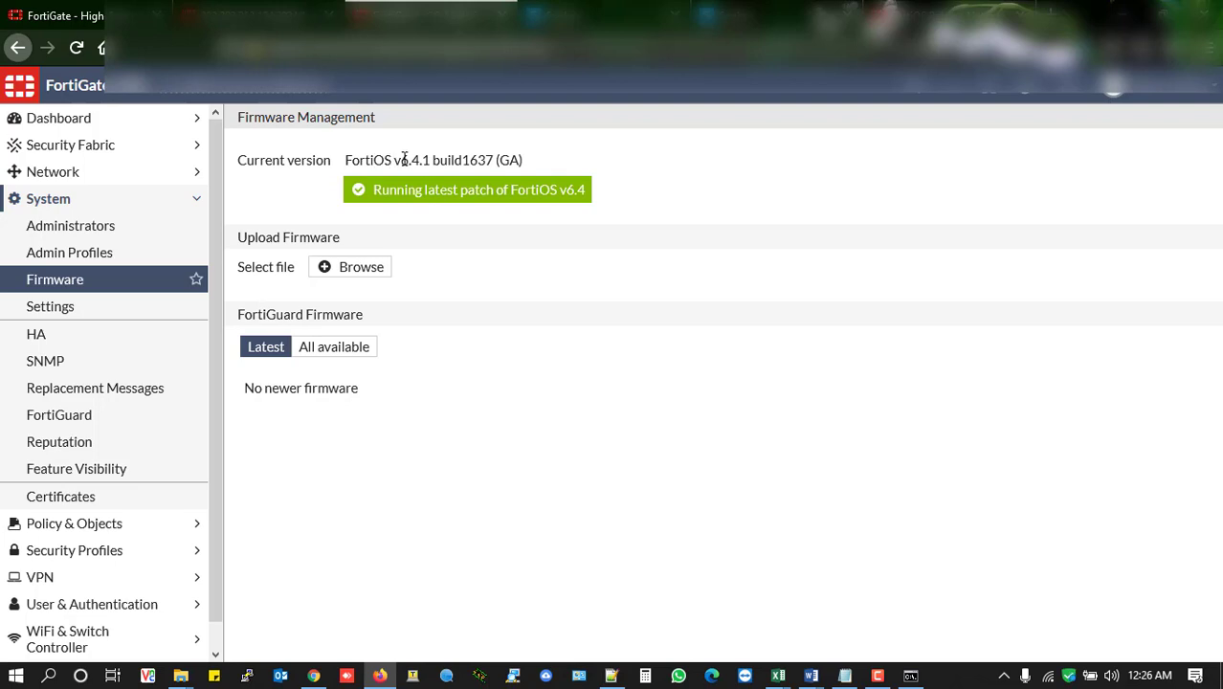
drag(400, 160, 447, 159)
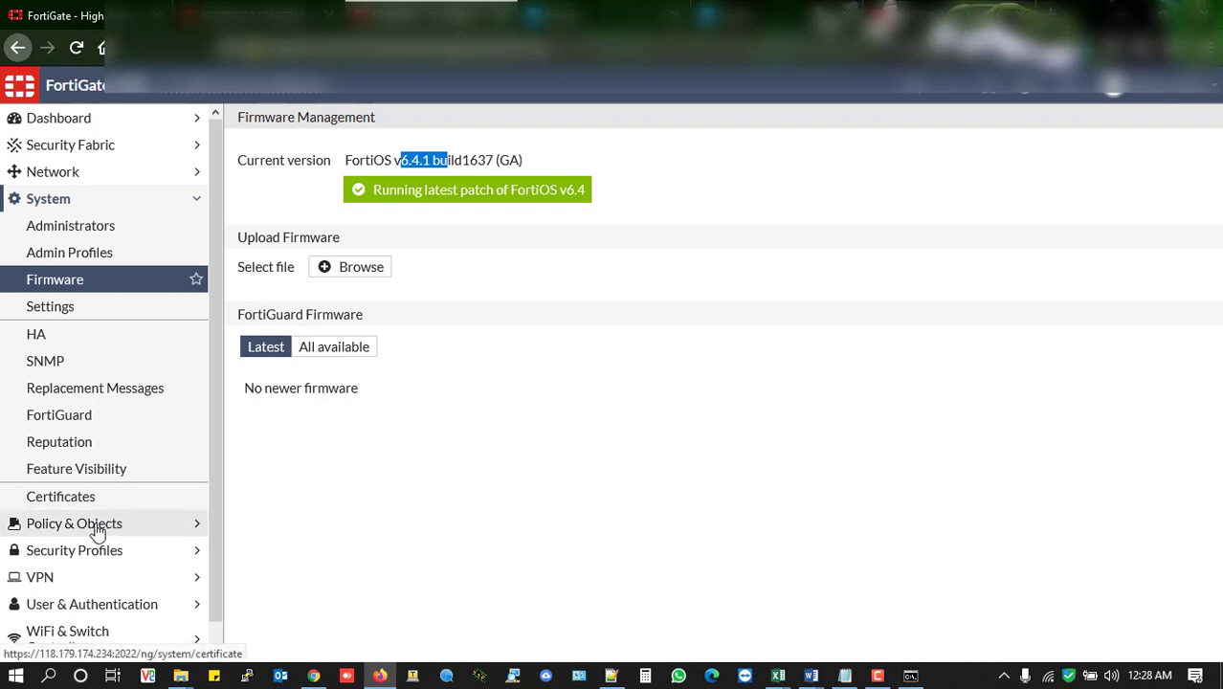
scroll(185, 517, down, 1)
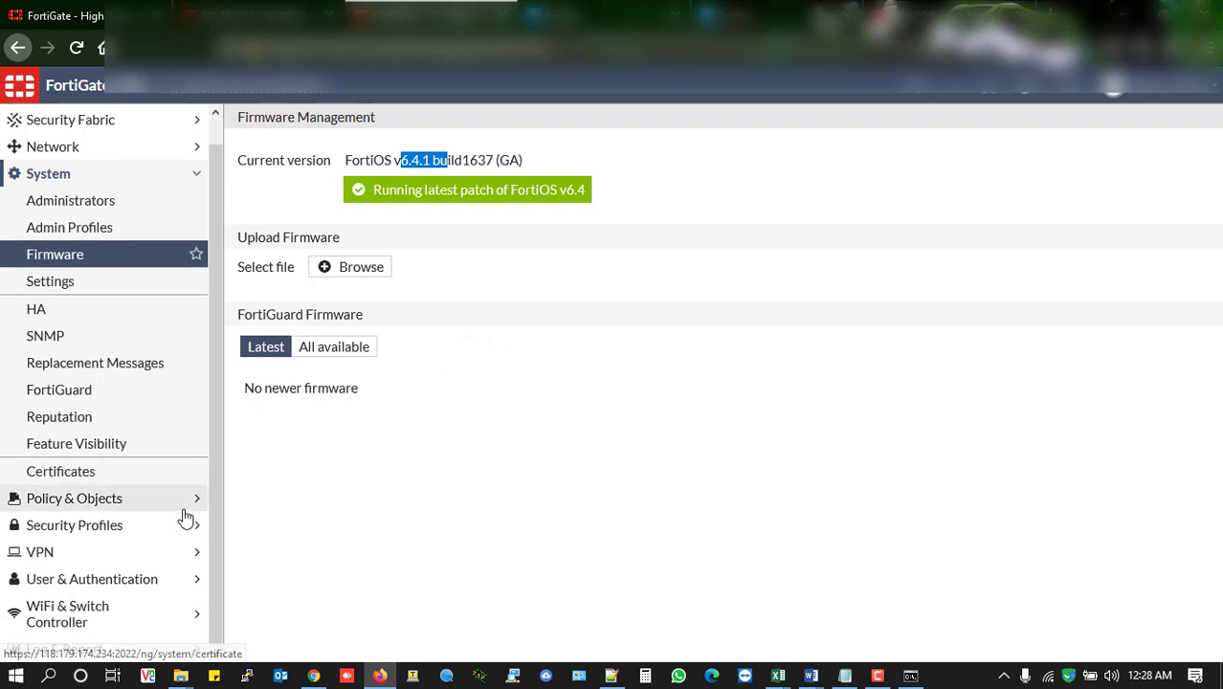